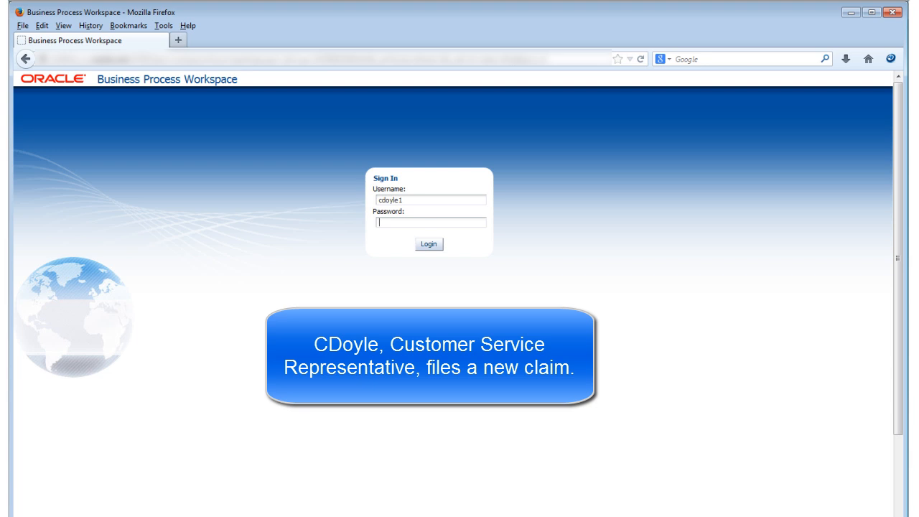
- Enter the account password and sign in to the workspace
text(welcome1)
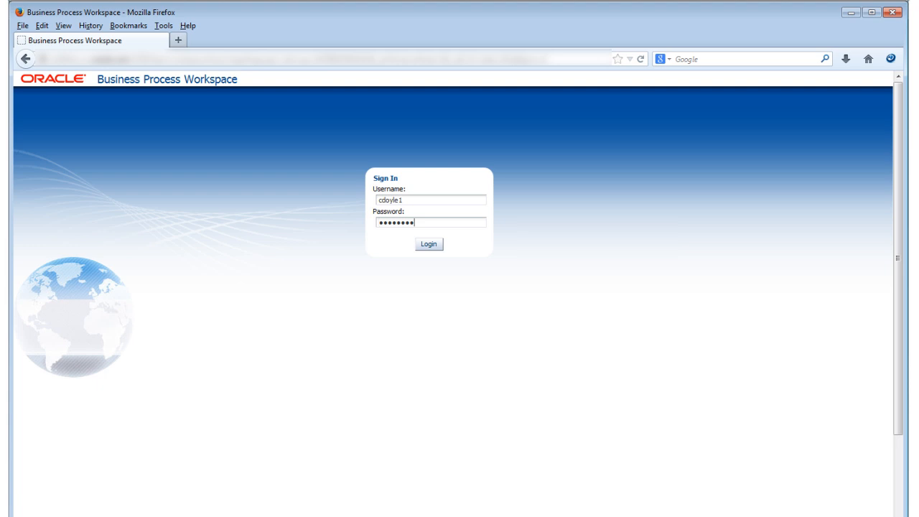
click(428, 247)
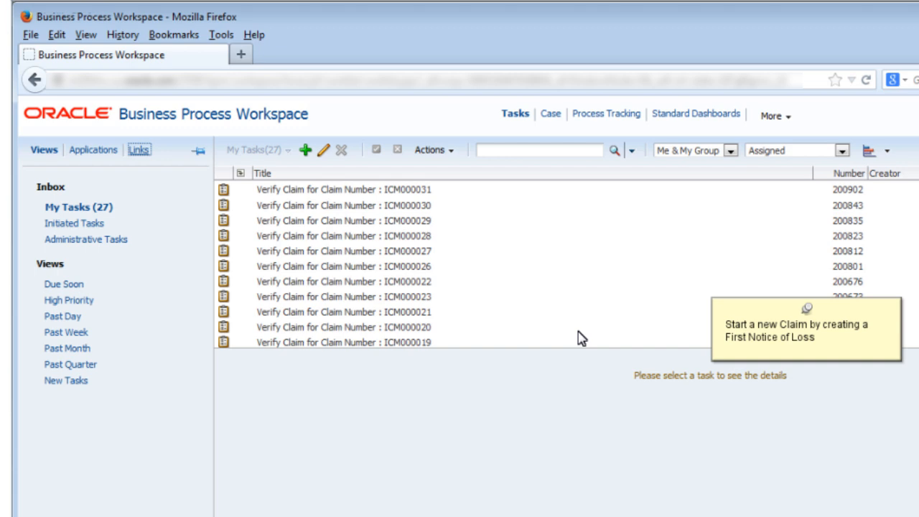
- Go to Manage Insurance Claims through the workspace links and start a new First Notice Of Loss
click(138, 152)
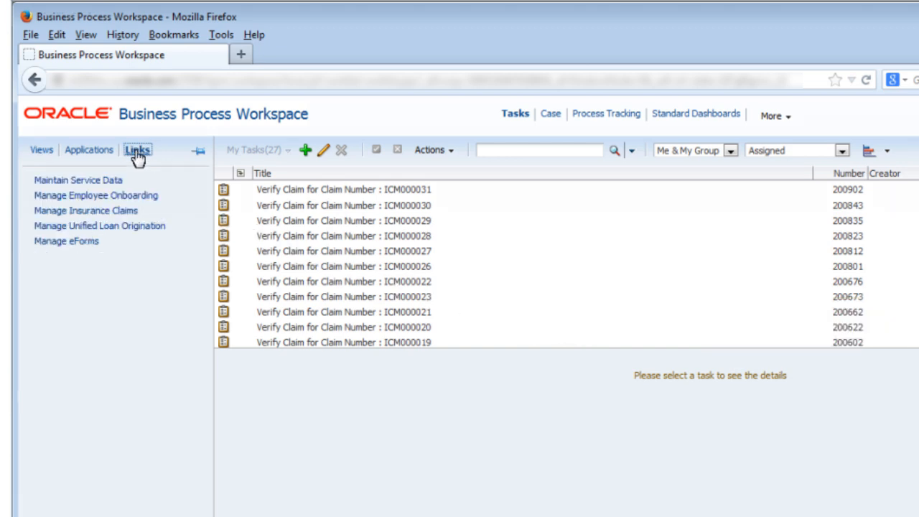
click(101, 211)
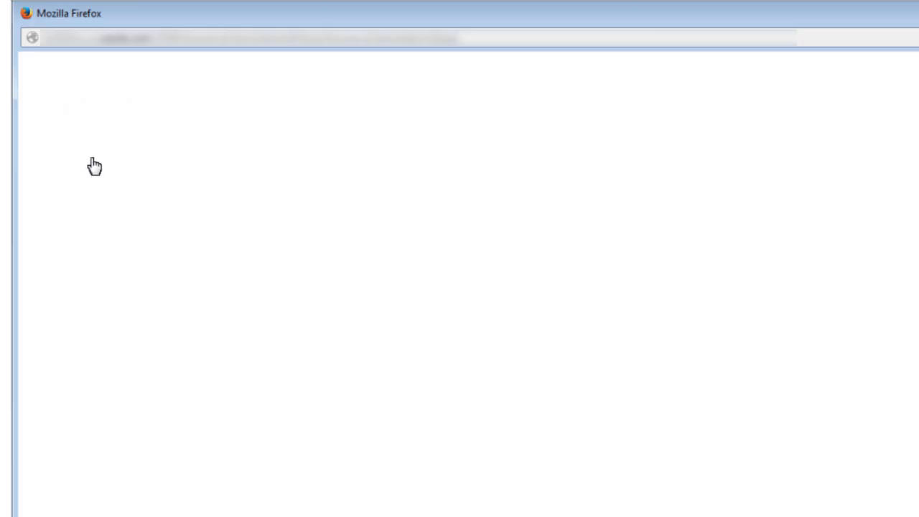
click(94, 136)
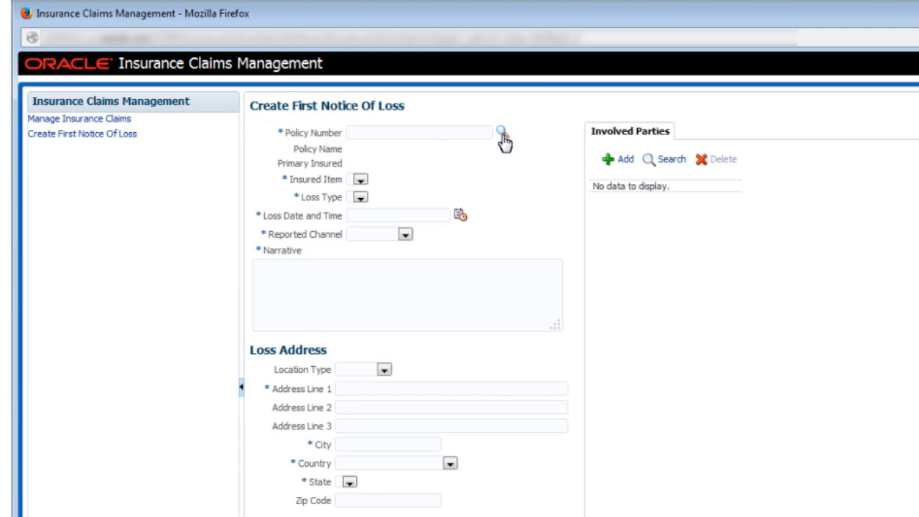
- Search for insurance policies without any criteria and assign the first listed policy to the notice of loss
click(501, 134)
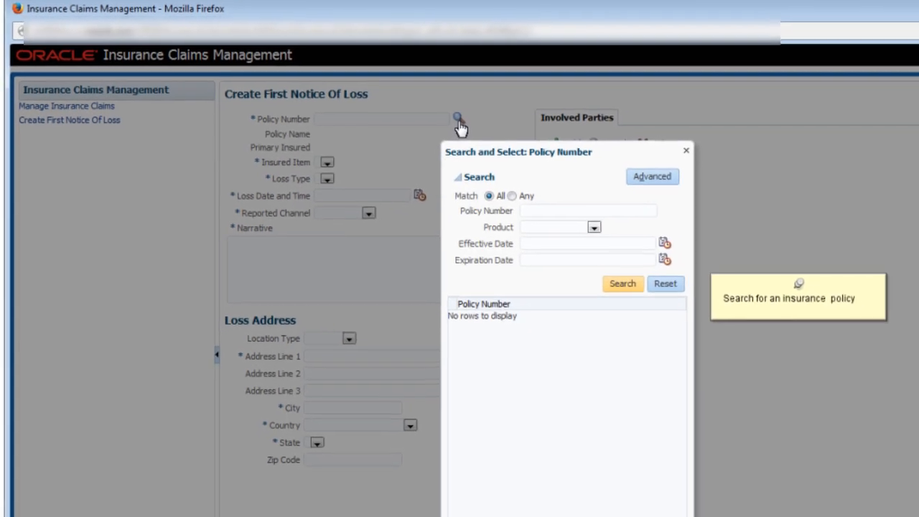
click(574, 261)
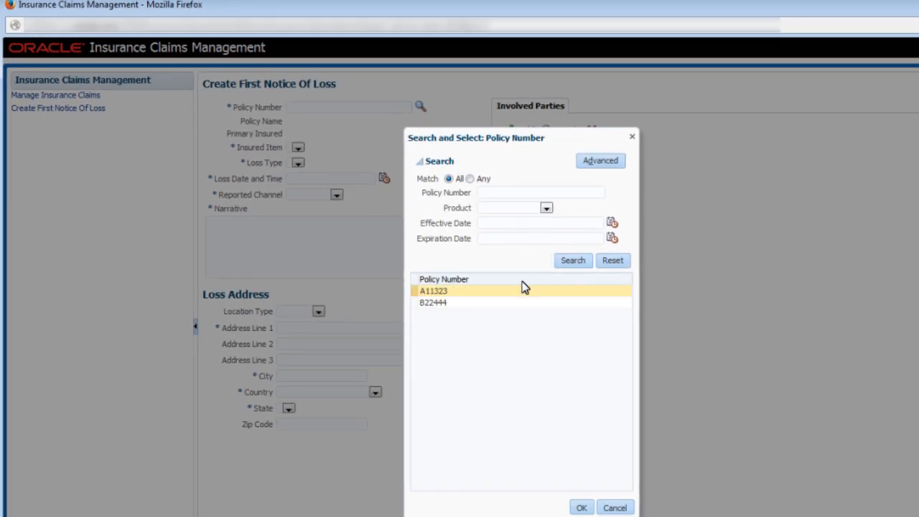
click(484, 293)
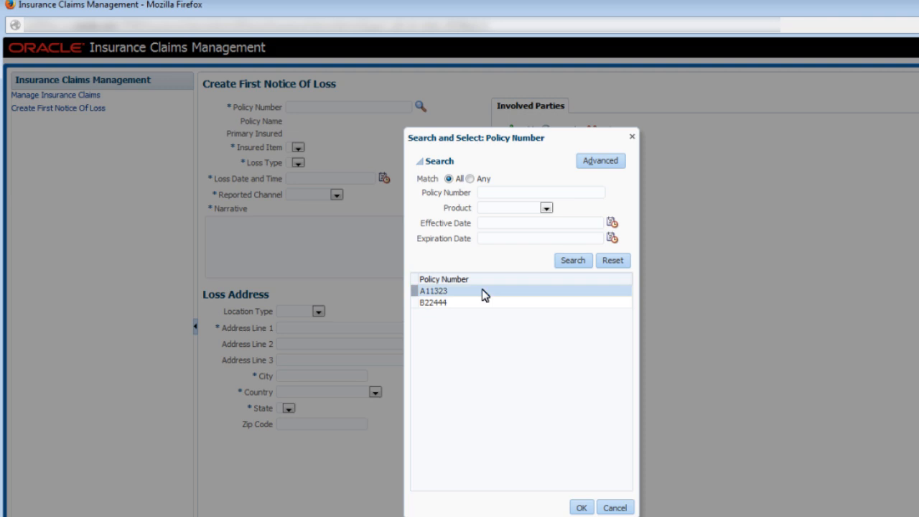
click(581, 507)
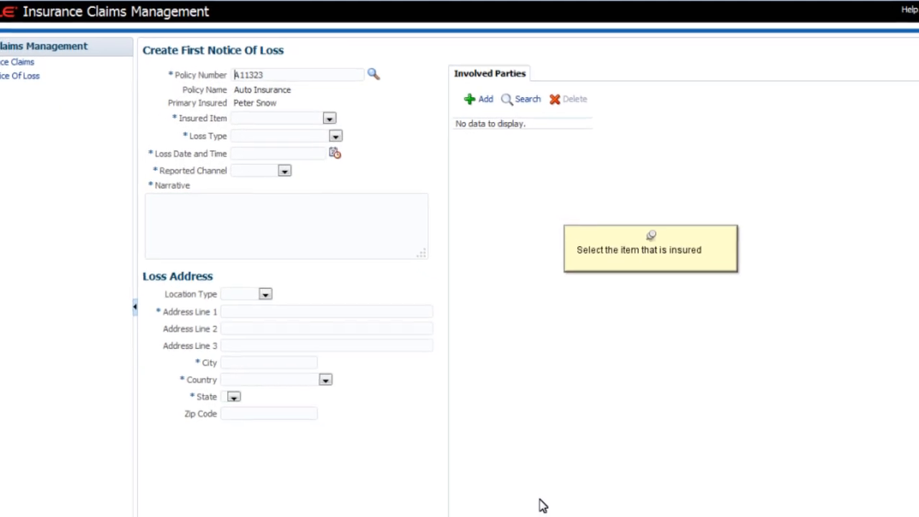
- Set the insured item to 2008 Acura Integra LS and the loss type to Accident with No Injuries
click(290, 95)
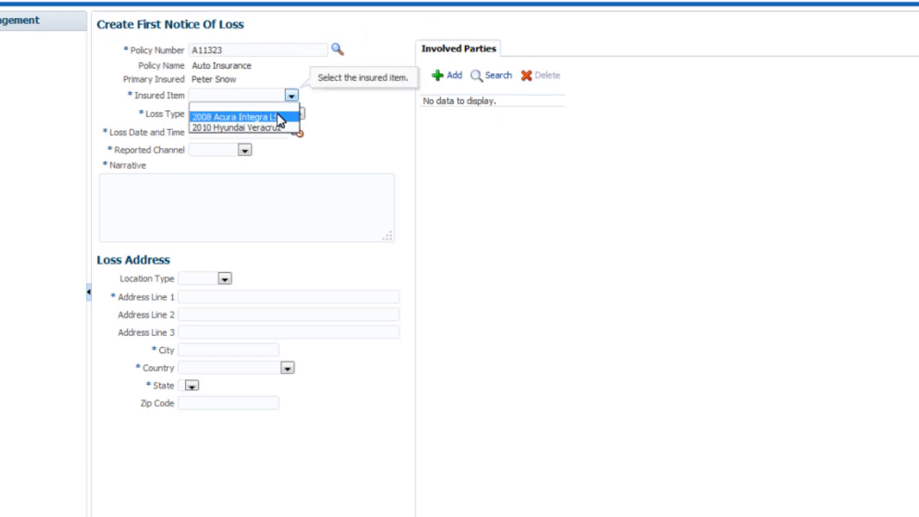
click(278, 117)
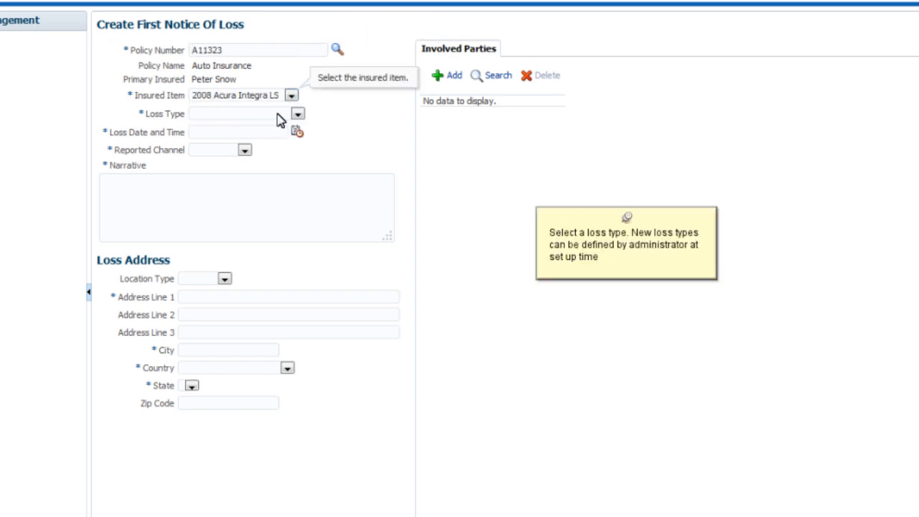
click(282, 113)
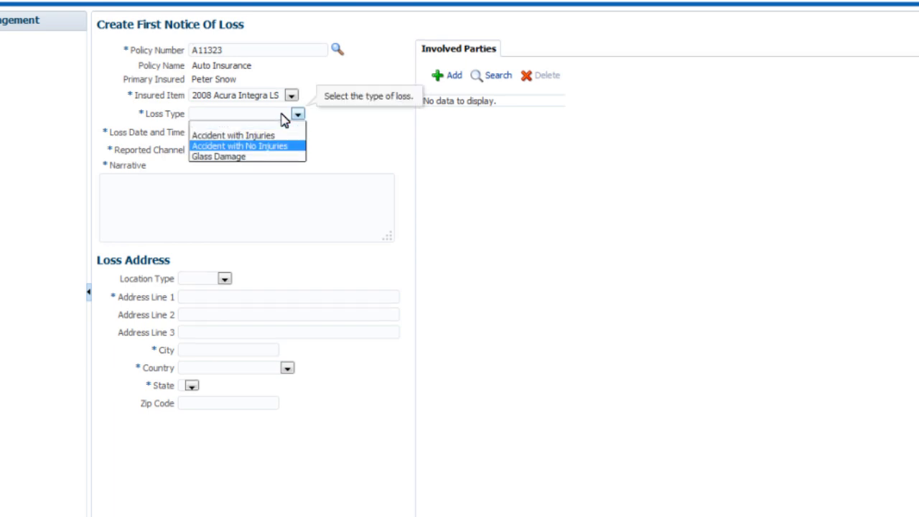
click(262, 144)
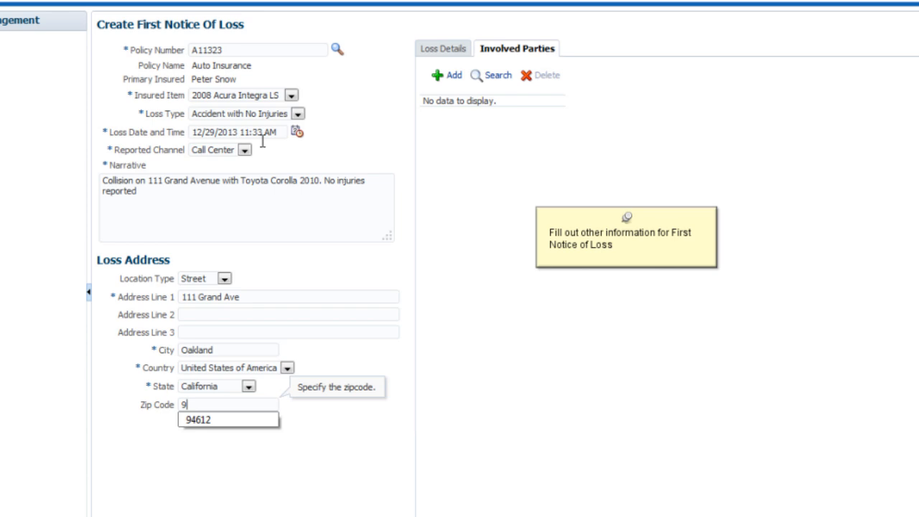
- Complete the notice with loss date 12/29/2013 11:33 AM, channel Call Center, the collision narrative, and the Street loss address including its zip code
text(94612)
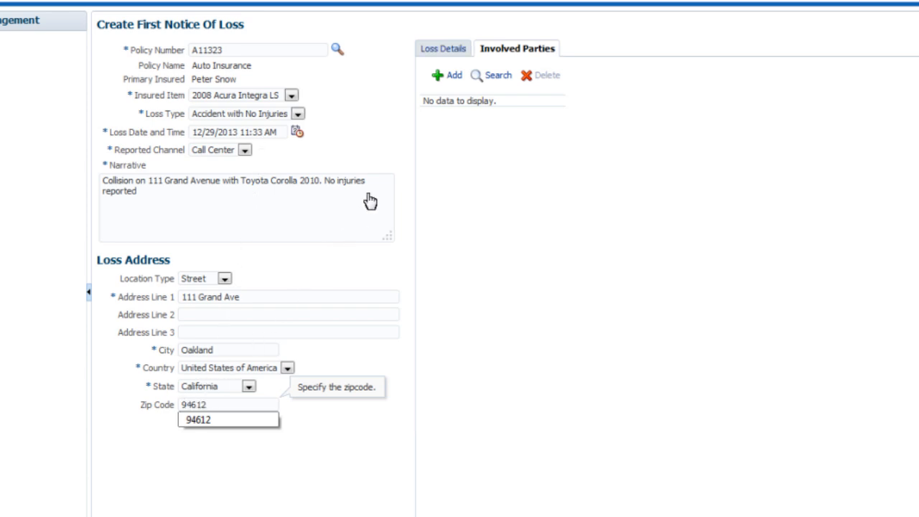
- In the loss details, enter 2 vehicles involved, 1 witness, and the driver's full name
click(450, 47)
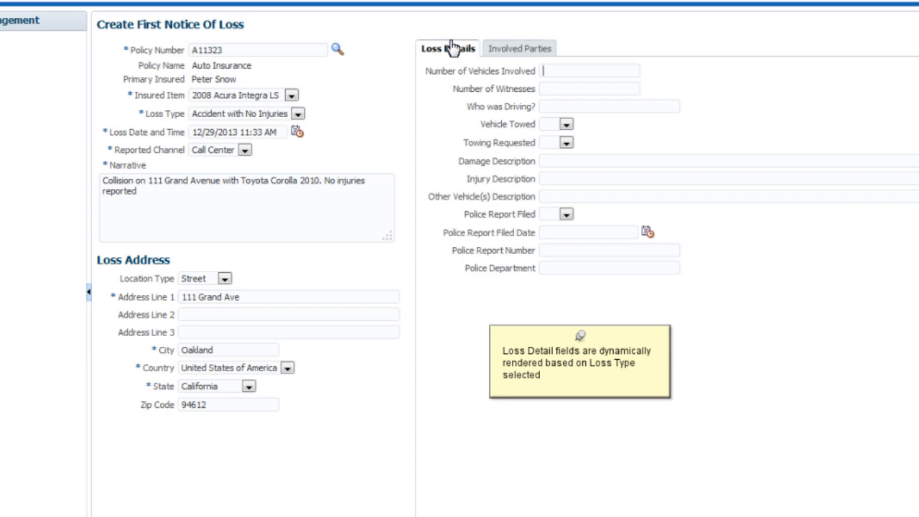
text(2)
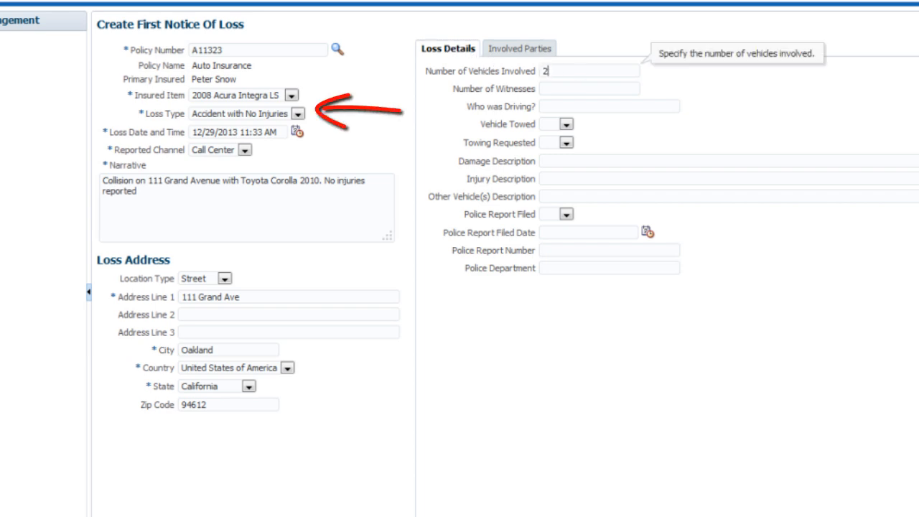
key(Tab)
text(1)
key(Tab)
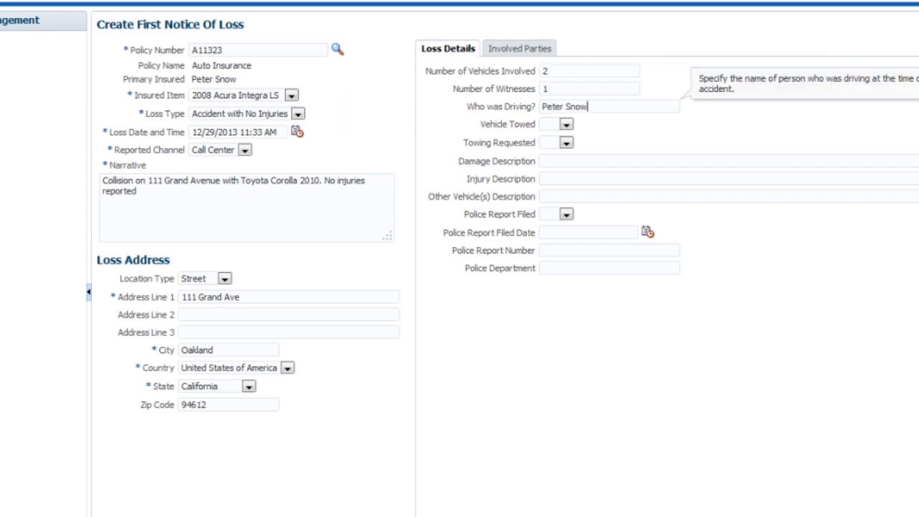
- Set Vehicle Towed to No and Towing Requested to Yes in the loss details
click(559, 129)
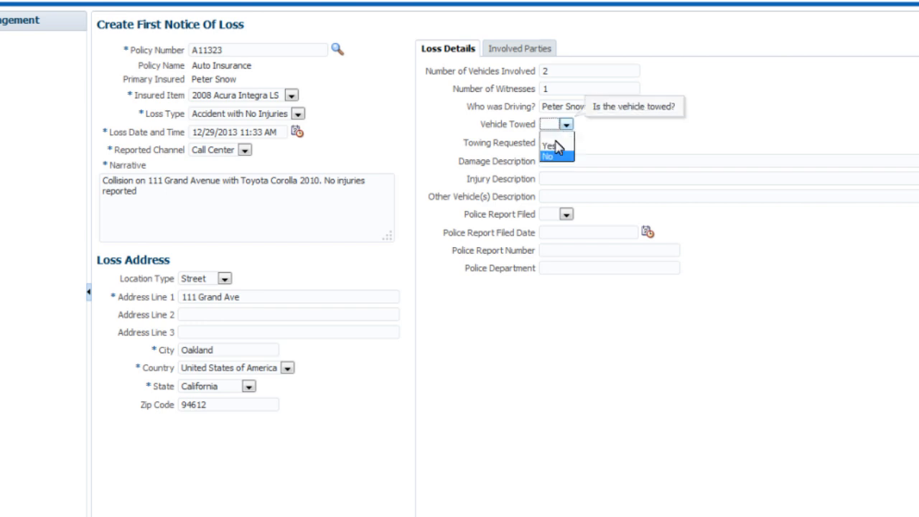
click(553, 158)
click(565, 143)
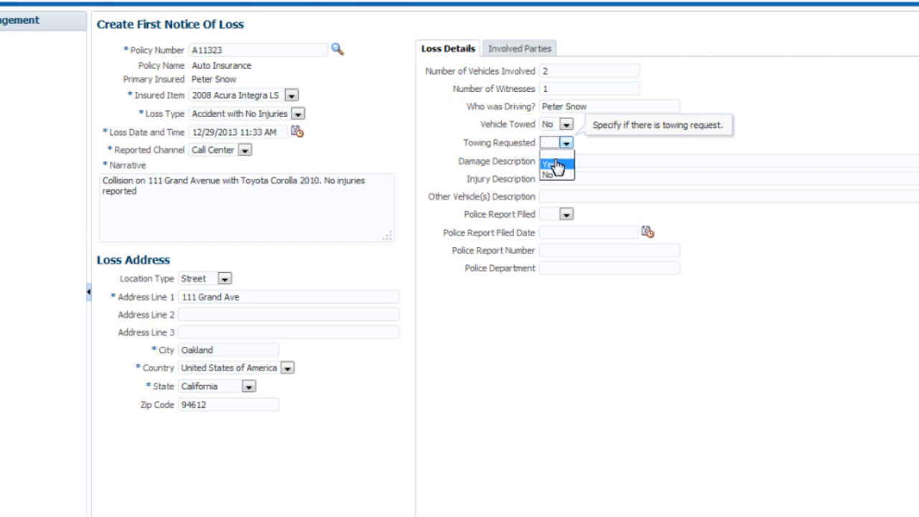
click(555, 164)
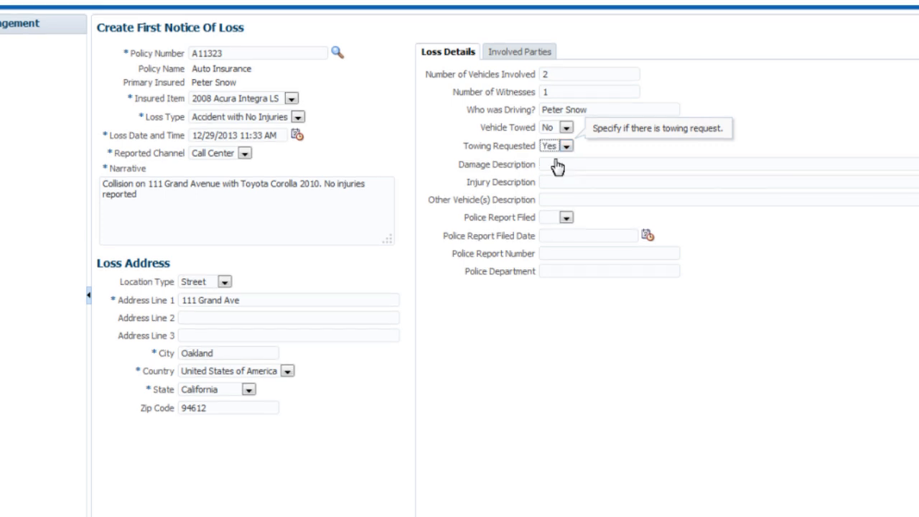
- Add an involved party with involvement type Witness and the comment "Witnessed accident from another car"
click(518, 54)
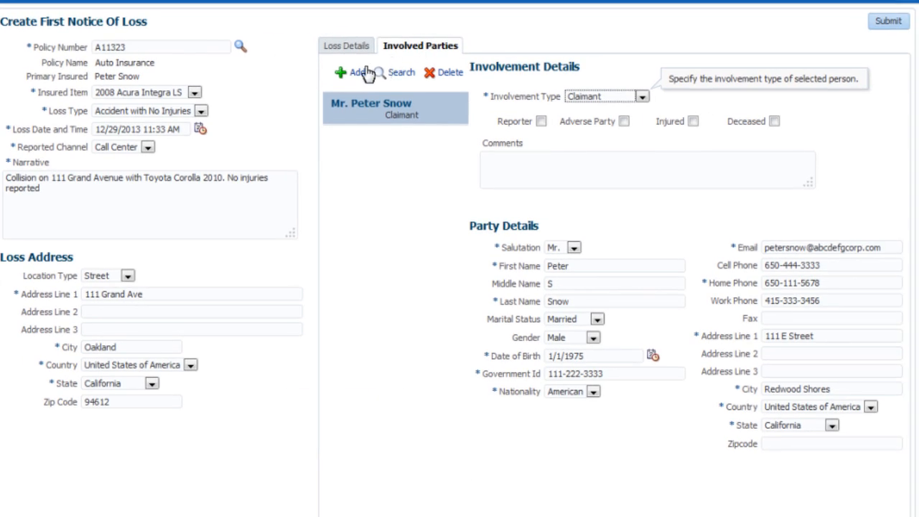
click(375, 78)
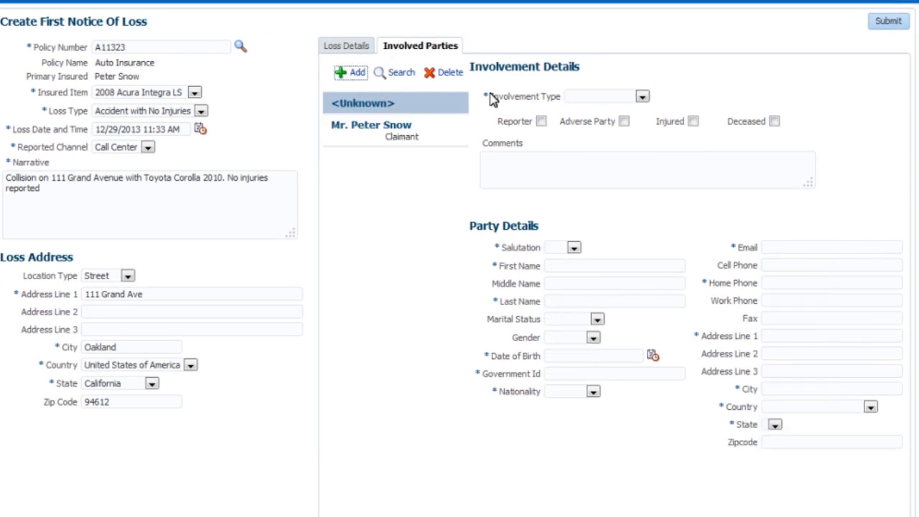
click(587, 97)
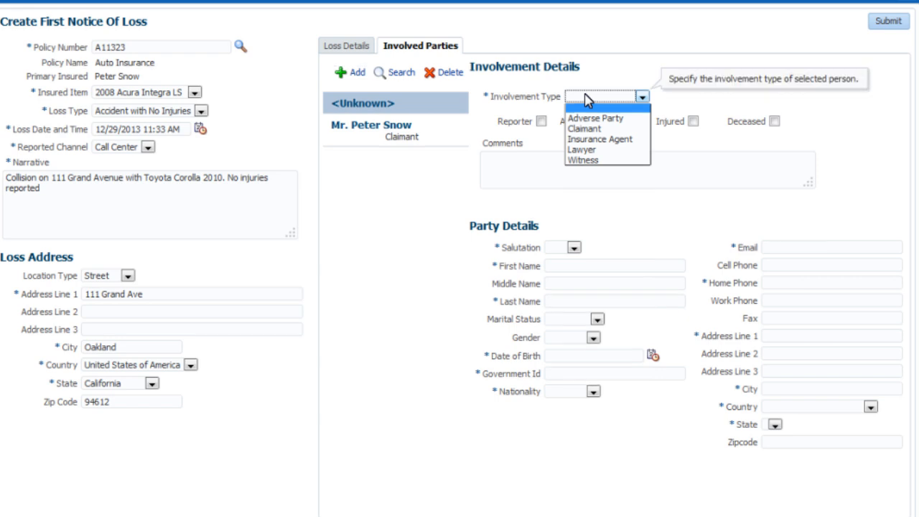
click(586, 159)
click(585, 159)
text(Witnessed accident from )
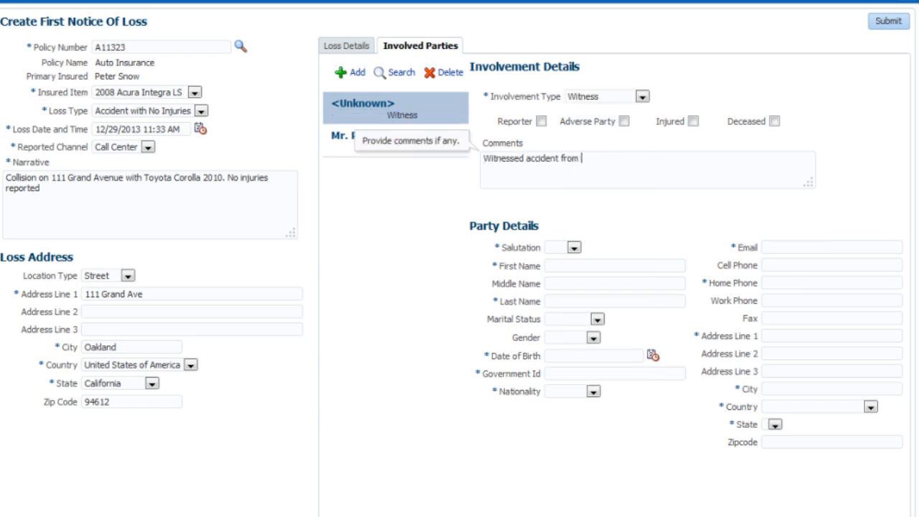
text(another car)
- Fill in the witness's salutation Mr., first and last name, date of birth, government ID, and American nationality
key(Tab)
key(m)
key(Tab)
key(Tab)
key(Tab)
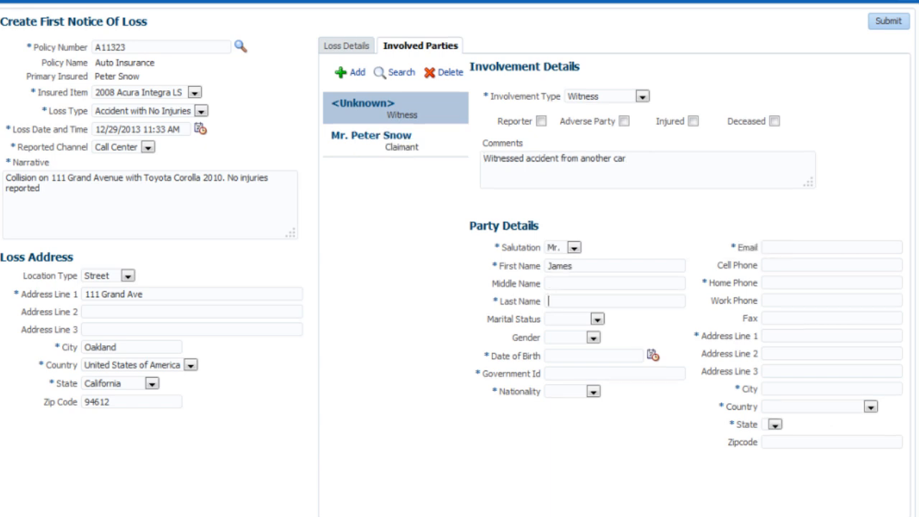
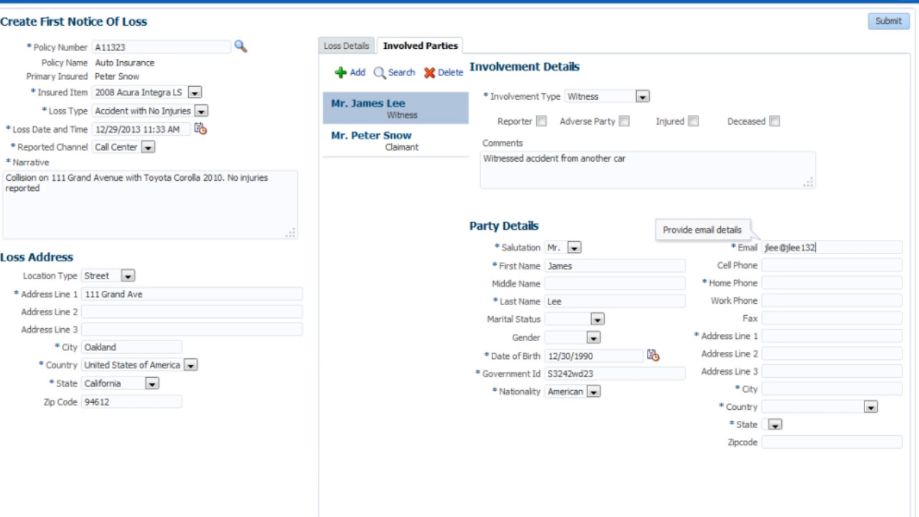
- Enter the witness's email, home phone and postal address, with country United States of America, state California, and the zip code
key(Tab)
key(Tab)
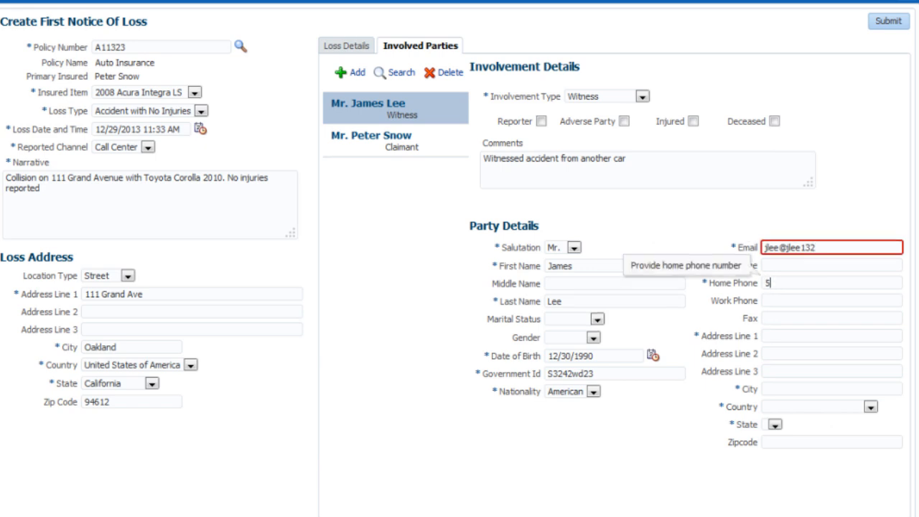
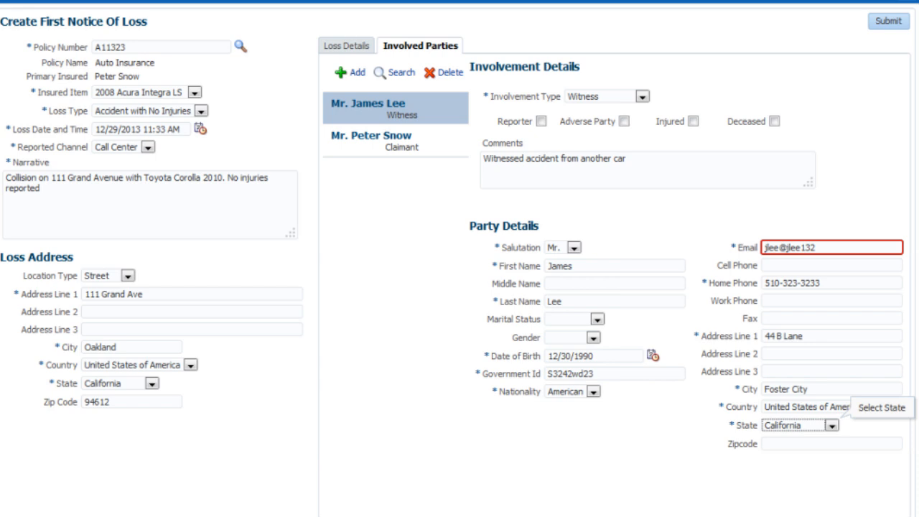
key(Tab)
text(9)
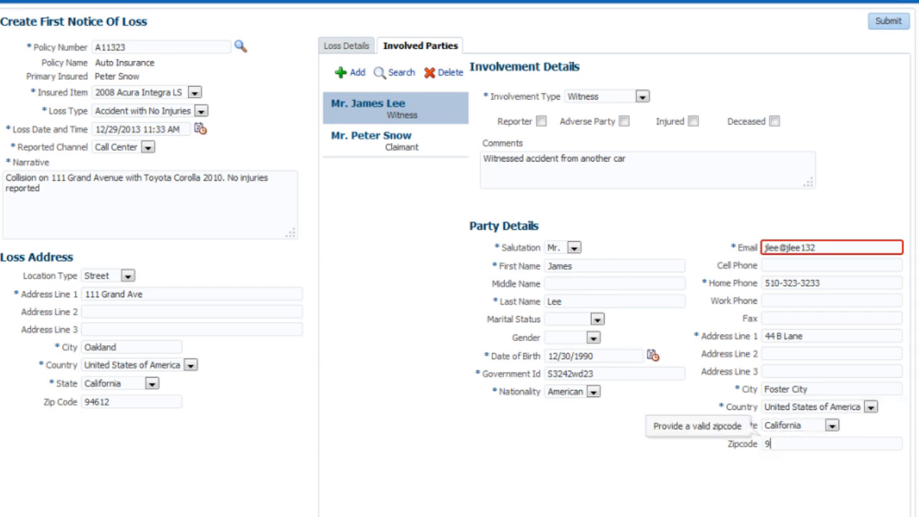
text(4404)
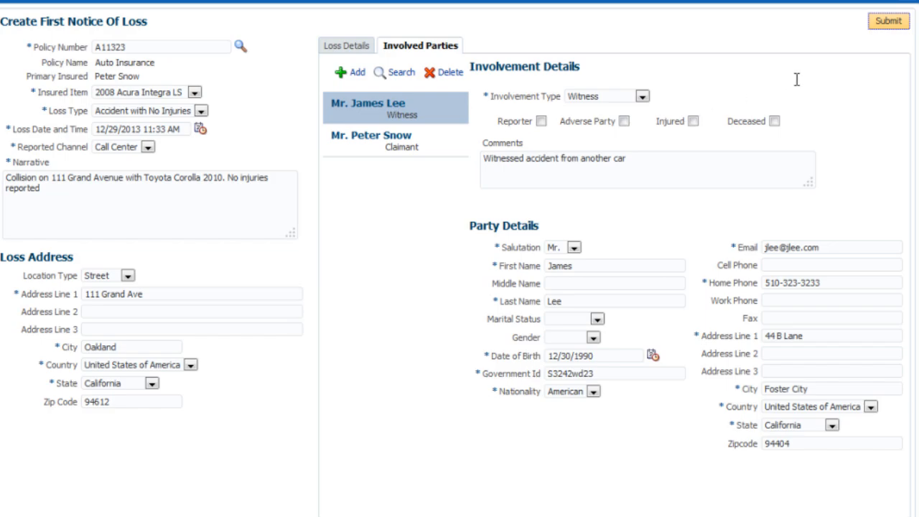
- Submit the First Notice Of Loss and proceed to work on the initiated claim
click(887, 22)
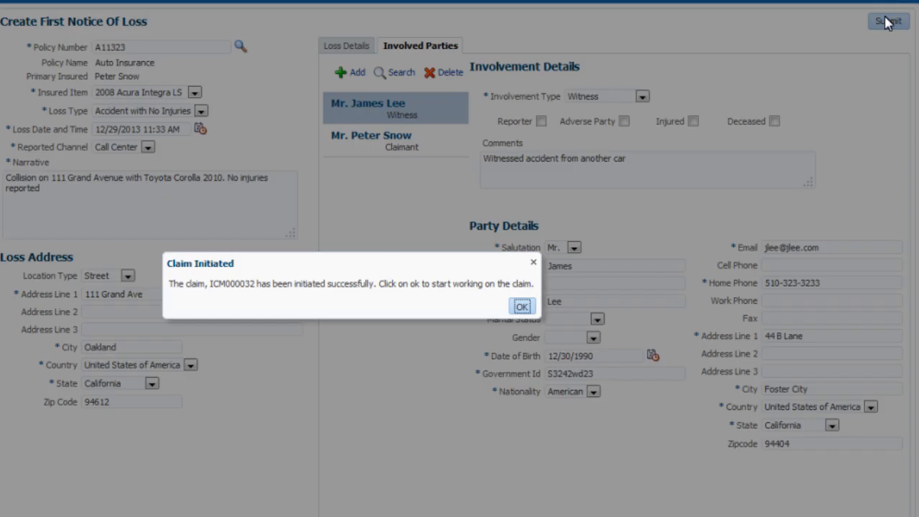
click(521, 308)
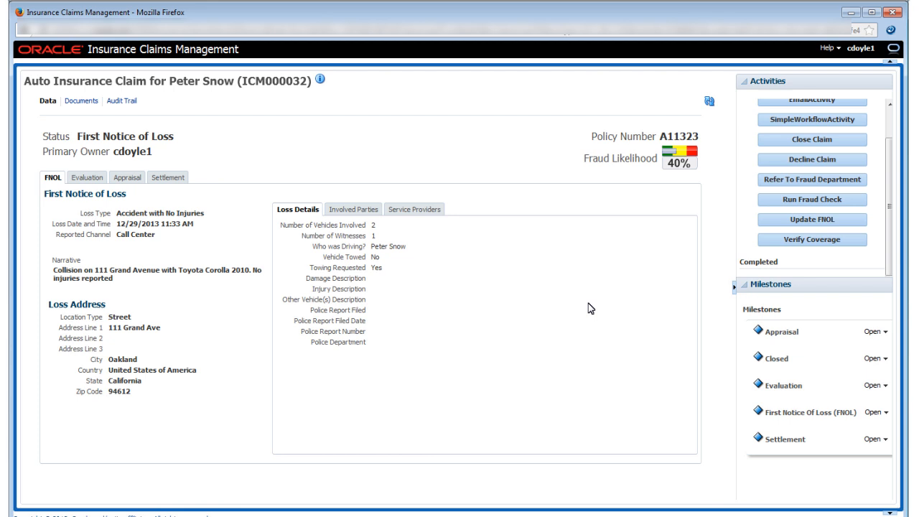
- Mark the claim's coverage as verified and submit the coverage verification
click(794, 240)
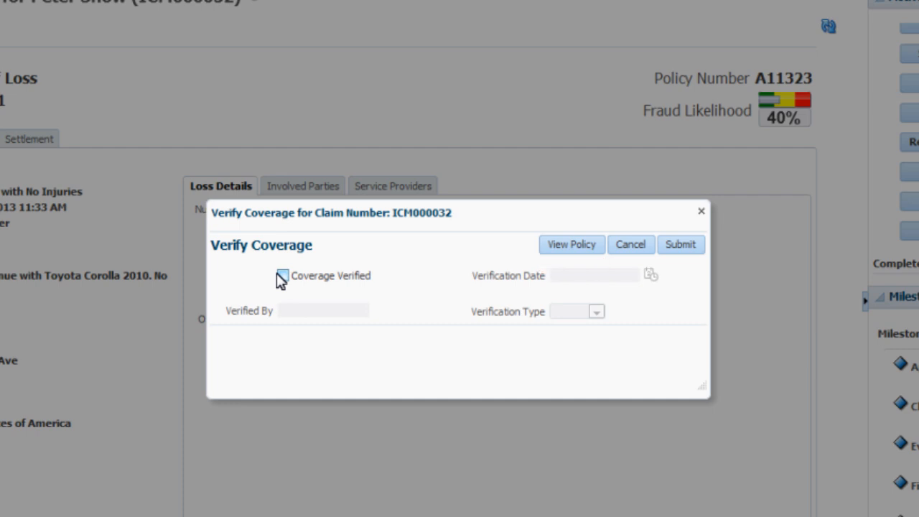
click(281, 276)
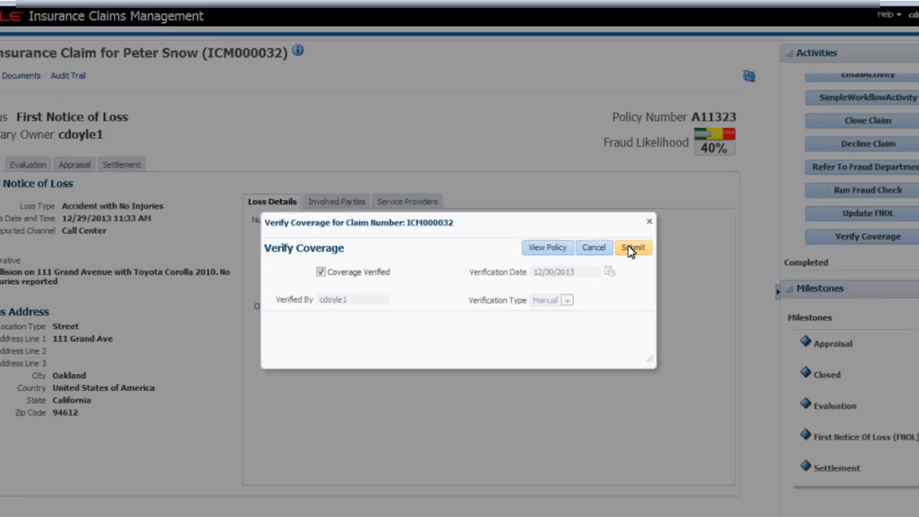
click(632, 248)
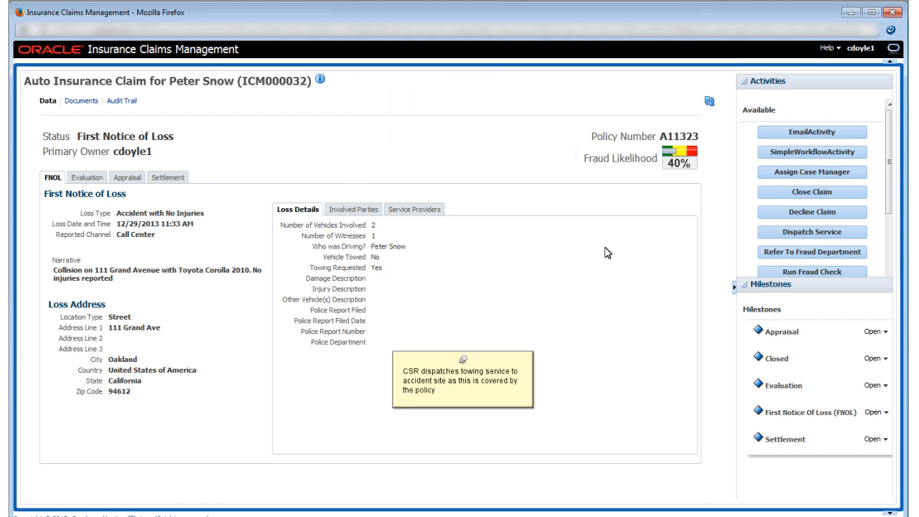
- Start a service dispatch for the claim and assign ABC Towing Services as the service provider
click(795, 233)
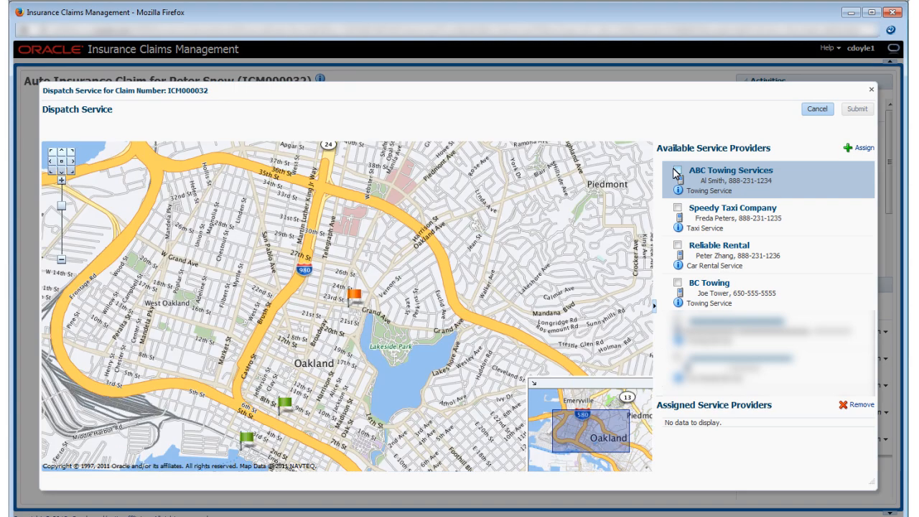
click(676, 171)
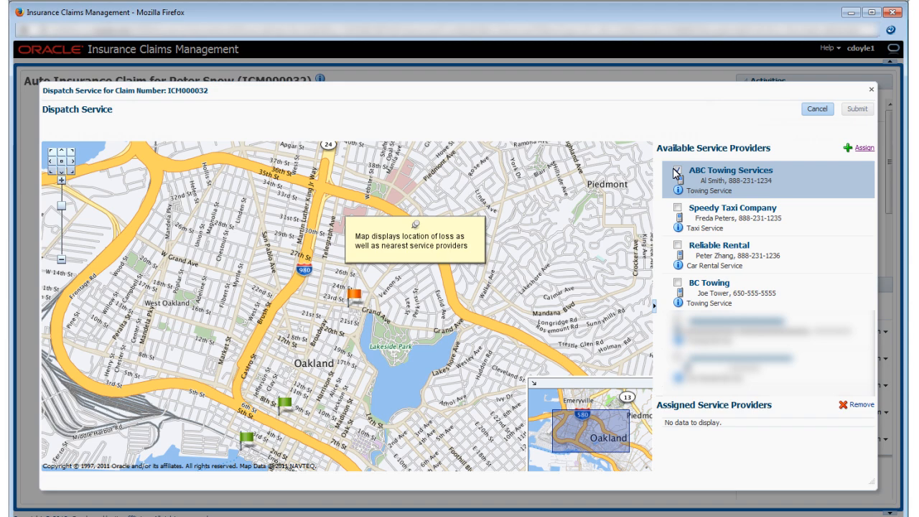
click(861, 148)
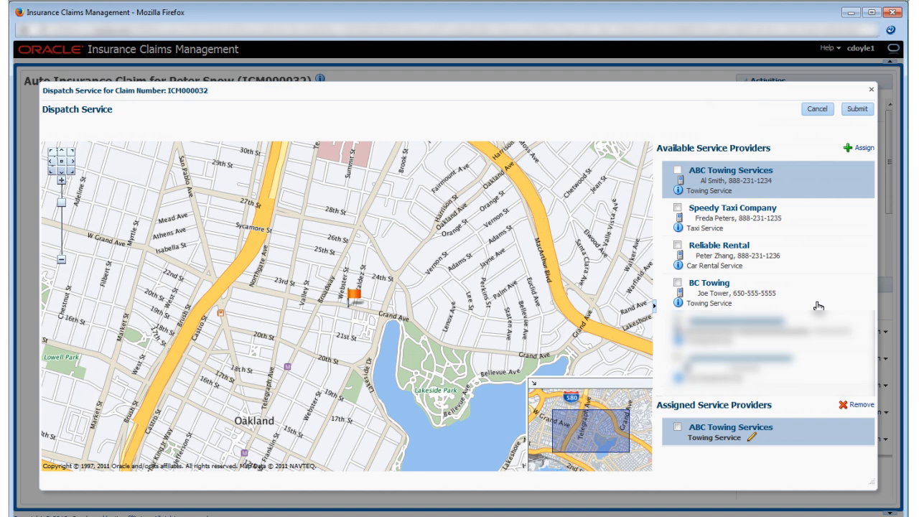
- Add a line to the towing provider's email message asking to contact the policyholder on his mobile phone, and submit the dispatch
click(750, 435)
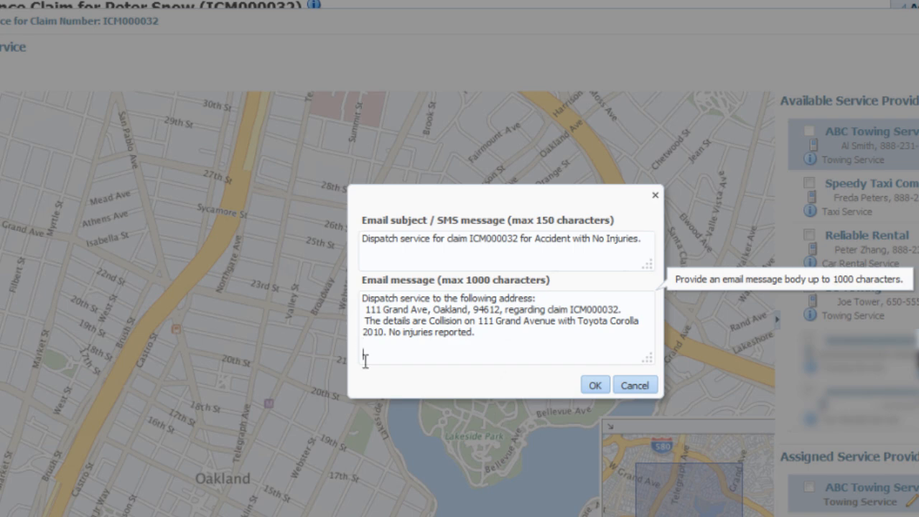
key(Return)
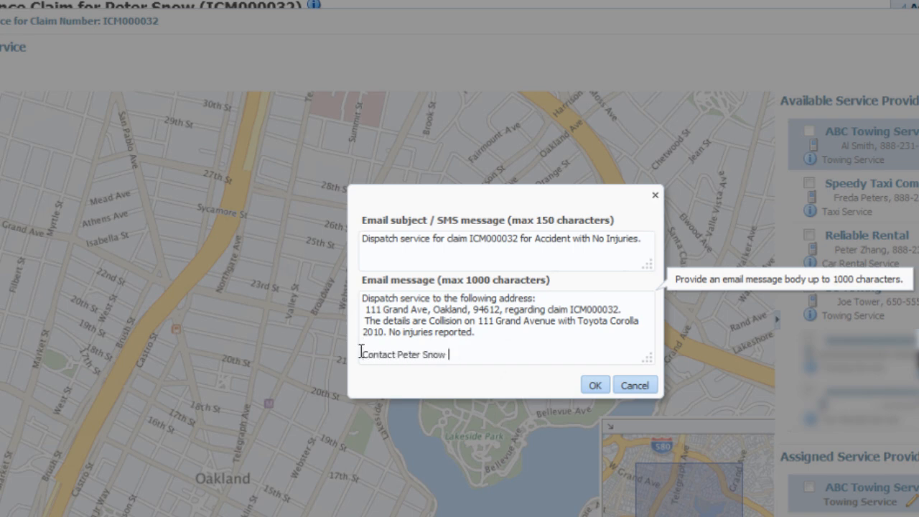
text(e phone)
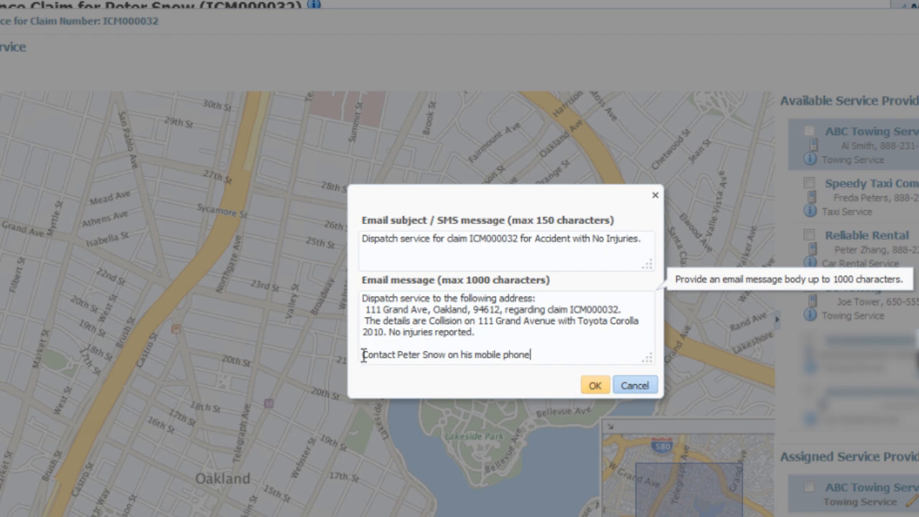
click(592, 384)
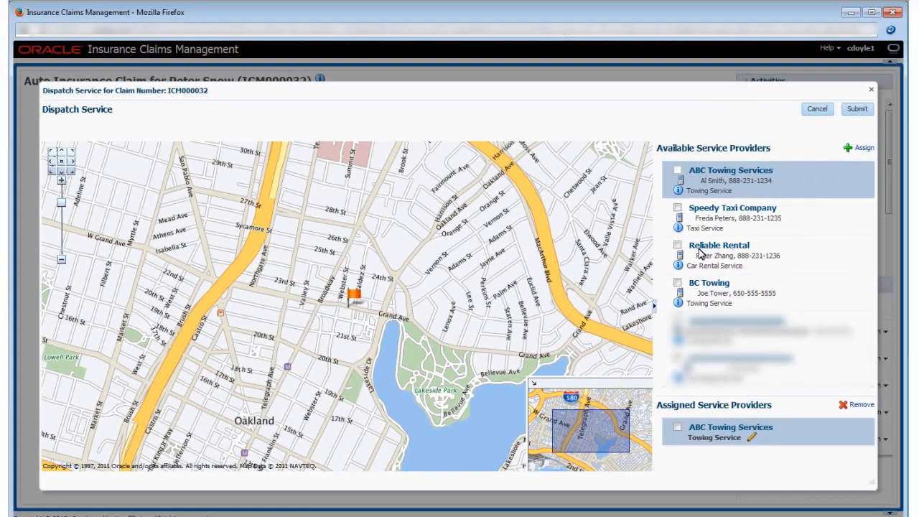
click(857, 109)
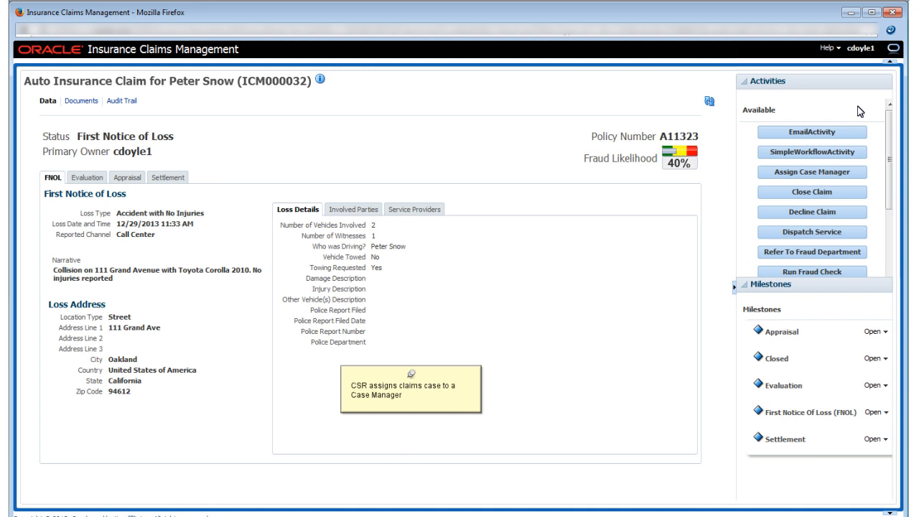
- Assign a case manager to the claim by searching for the manager's user ID and selecting the matching user
click(791, 173)
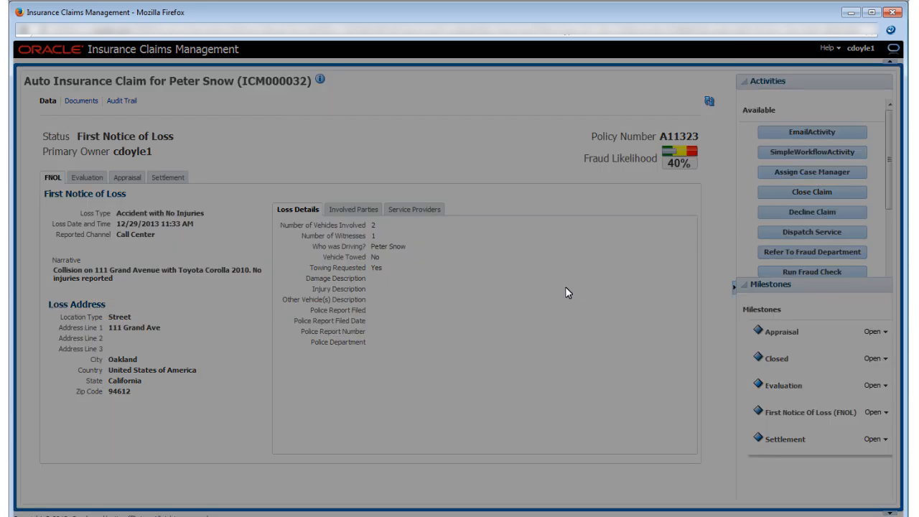
click(535, 295)
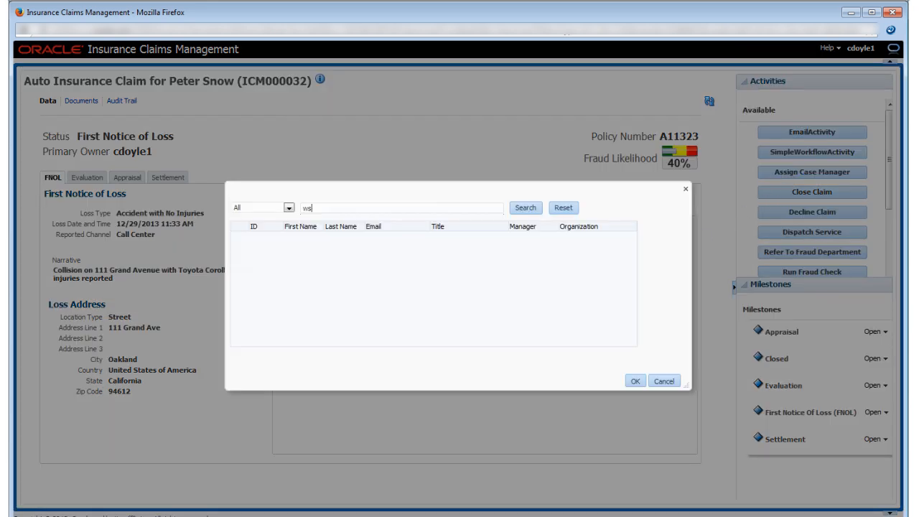
click(524, 208)
click(241, 239)
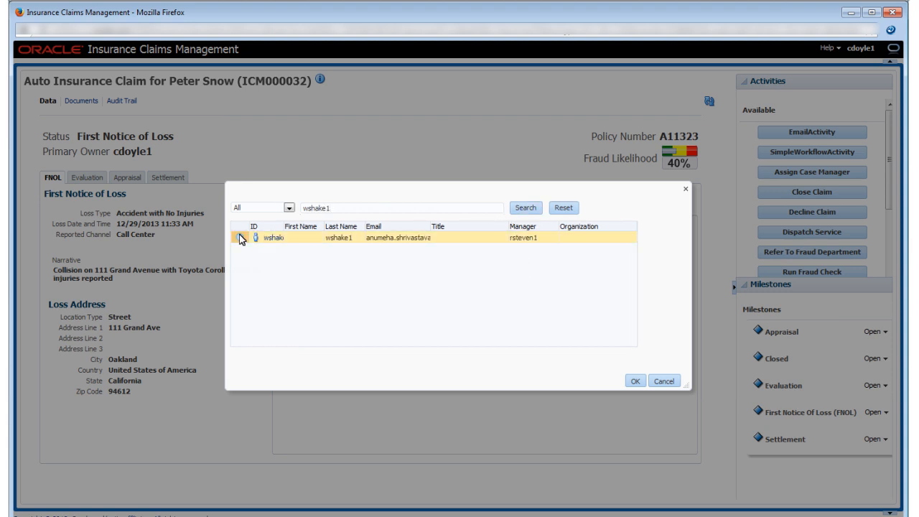
click(241, 238)
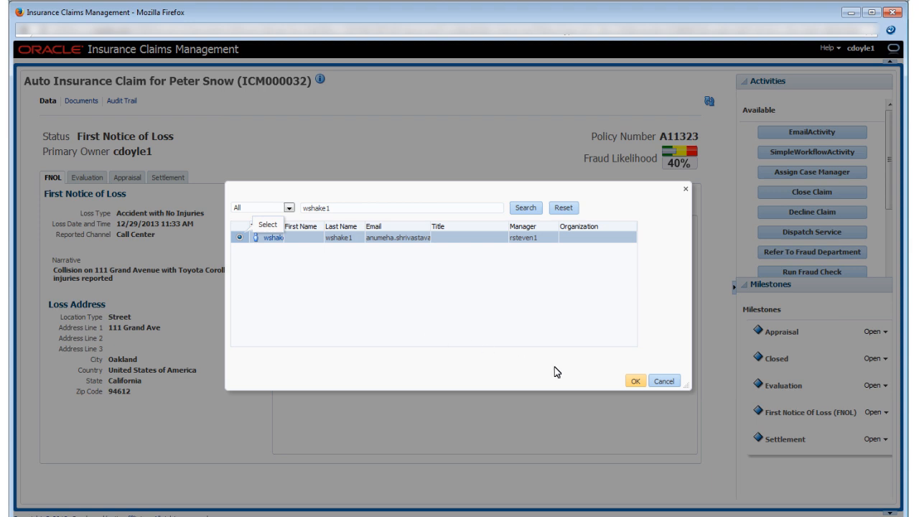
click(633, 381)
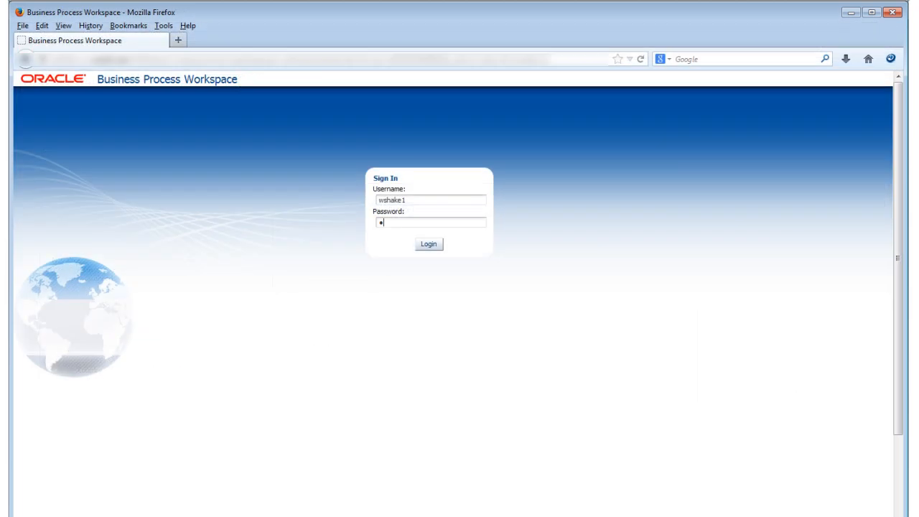
- Sign in to Business Process Workspace as the case manager by entering the account password
text(elcome1)
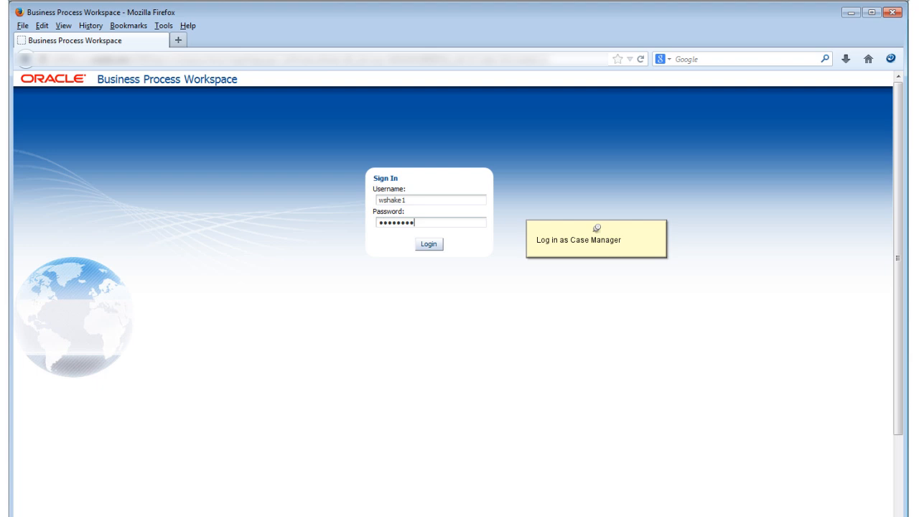
key(Tab)
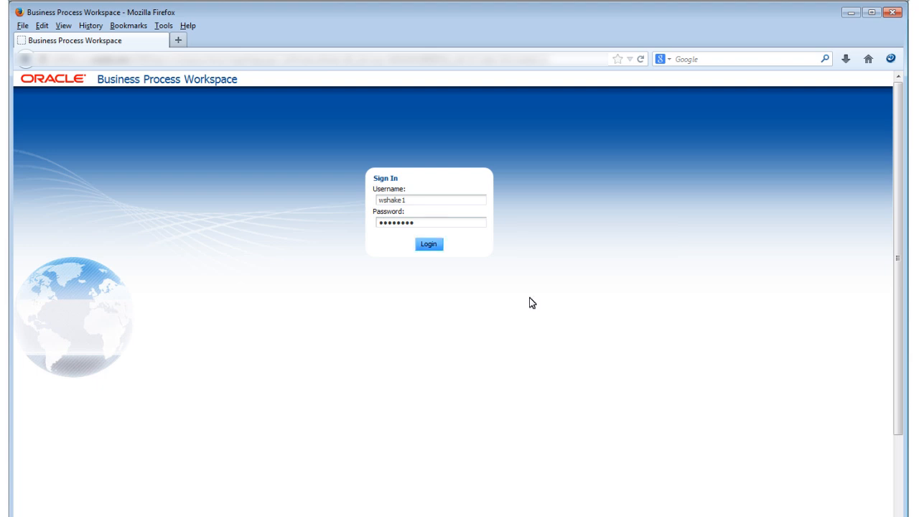
click(430, 247)
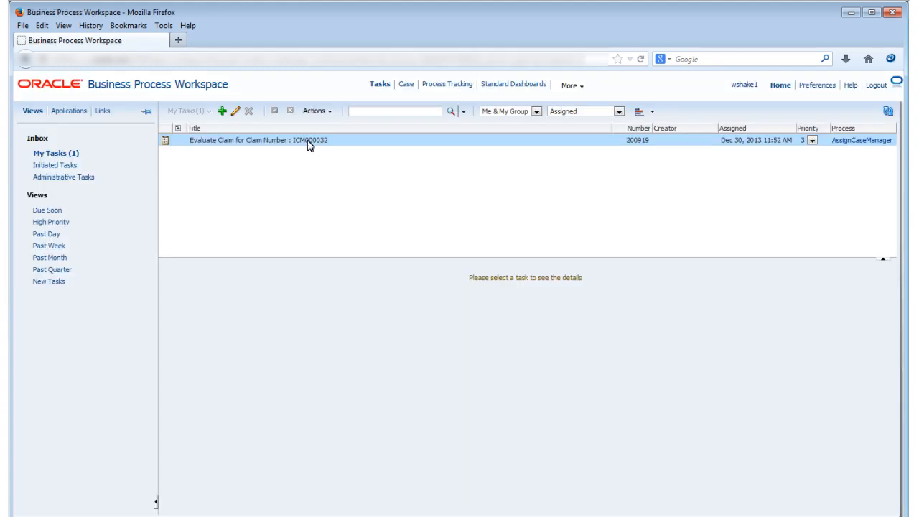
- Open the claim from the Evaluate Claim task, mark it as validated and submit the validation
click(308, 142)
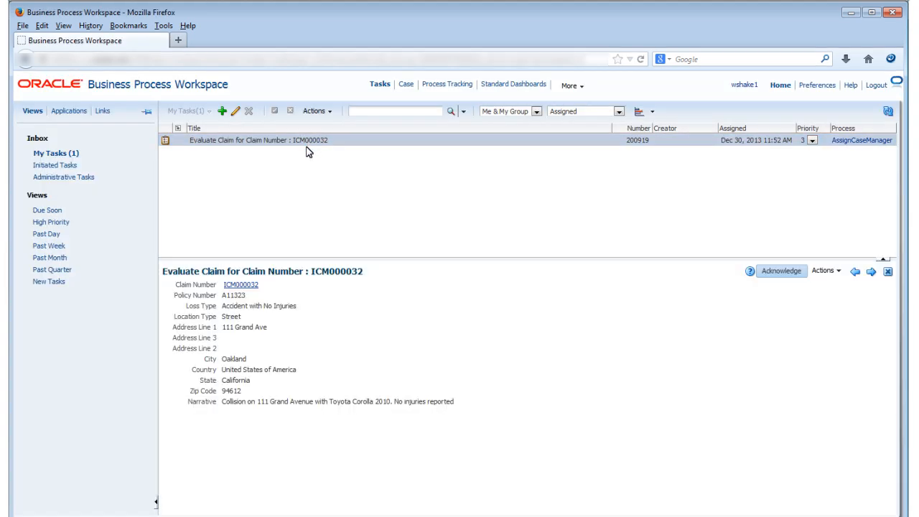
click(243, 283)
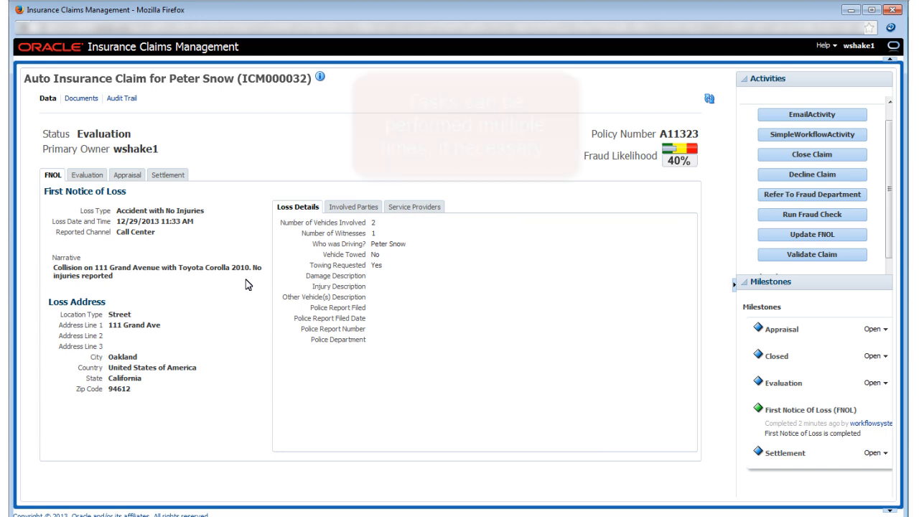
click(843, 256)
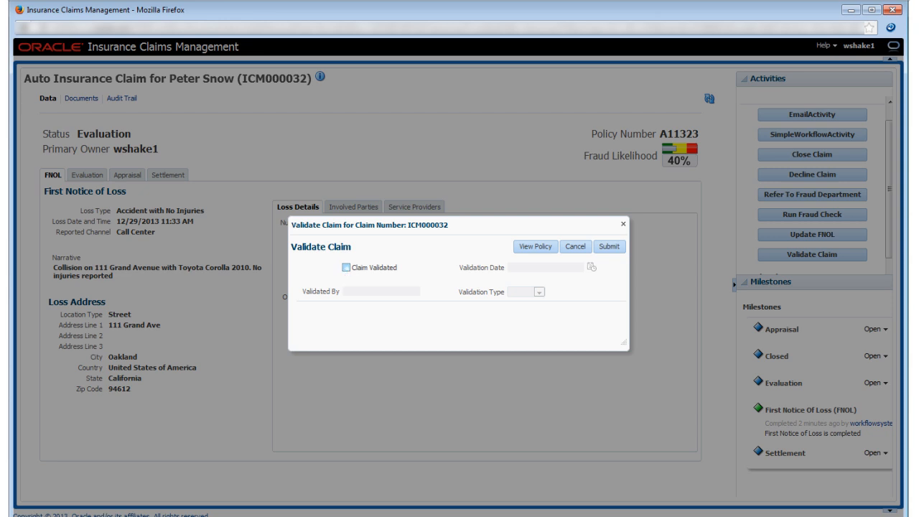
click(345, 268)
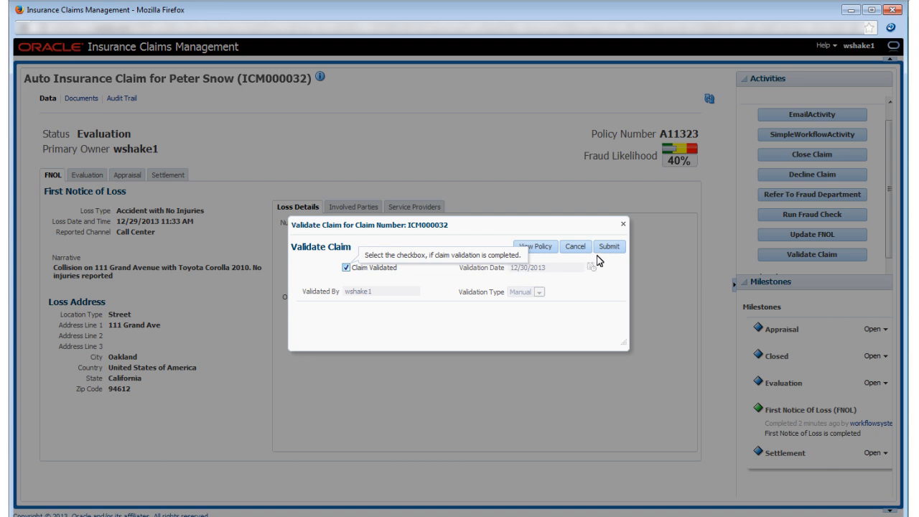
click(609, 247)
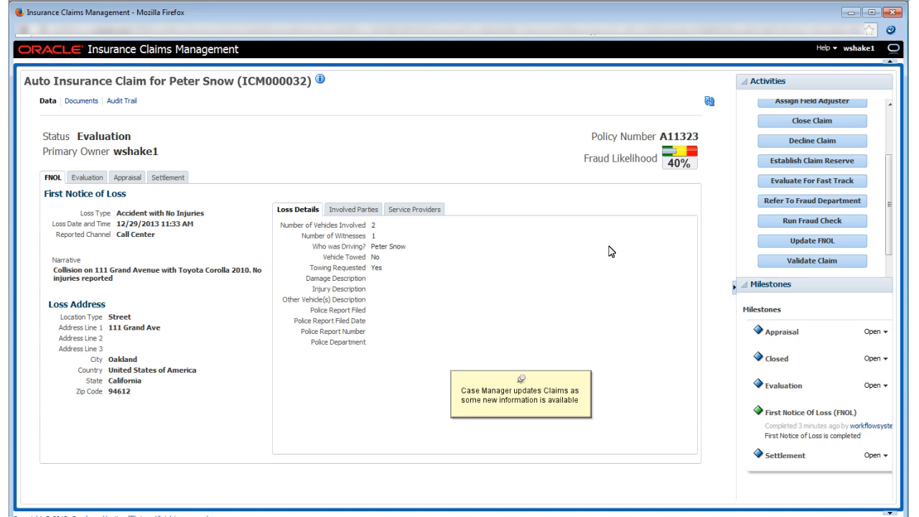
- Update the First Notice Of Loss with Police Report Filed Yes, filed date 12/30/2013, the police report number, and police department Oakland
click(801, 244)
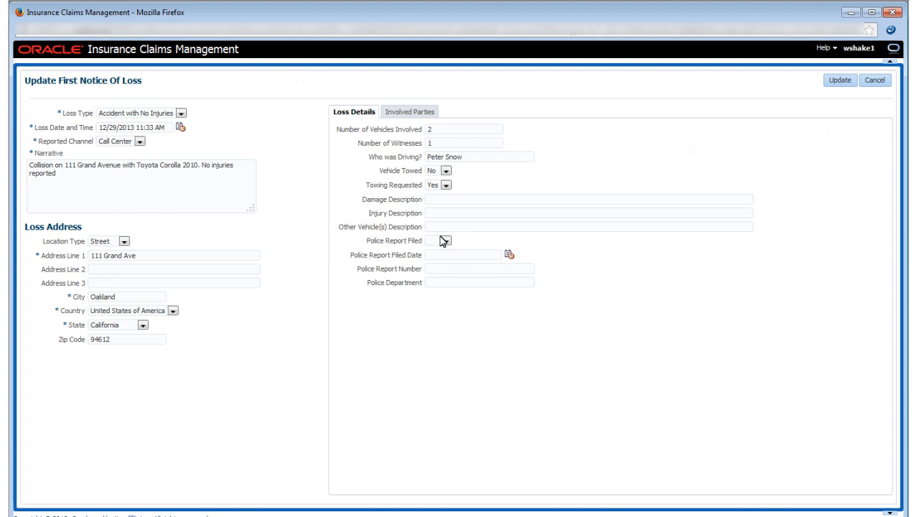
click(444, 241)
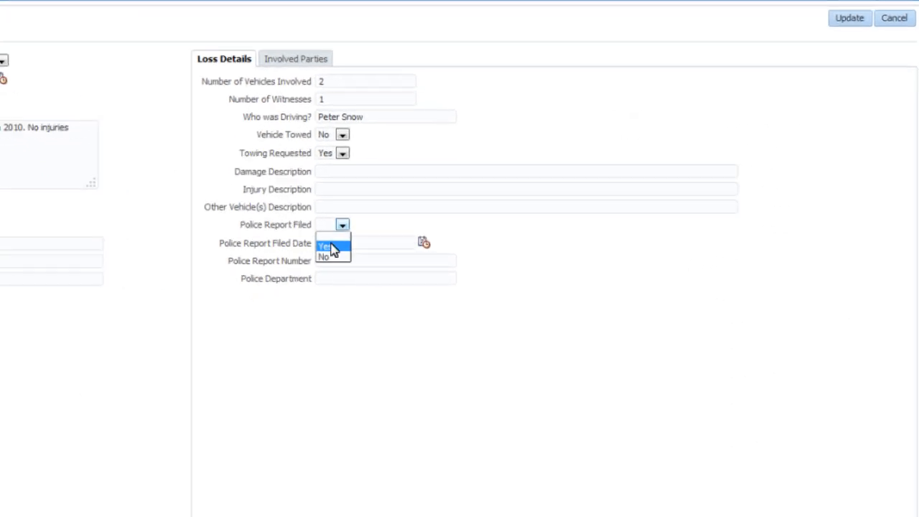
click(332, 247)
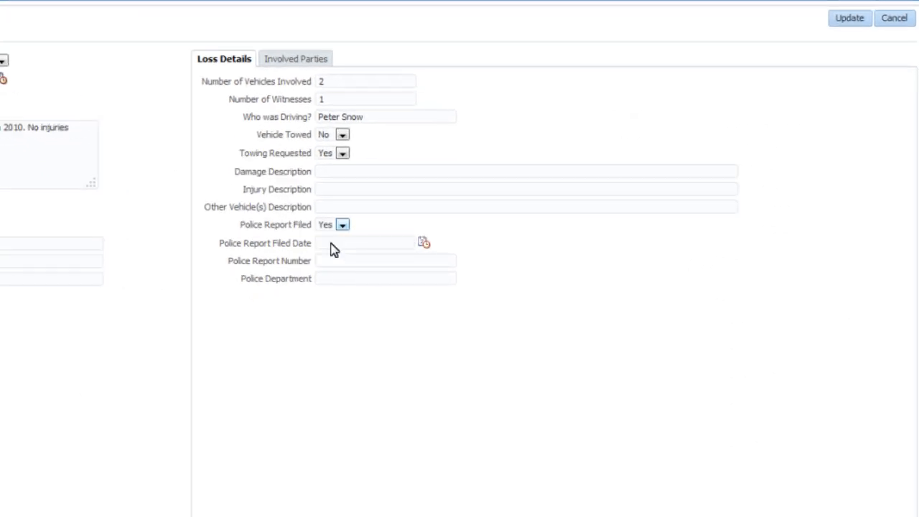
click(423, 244)
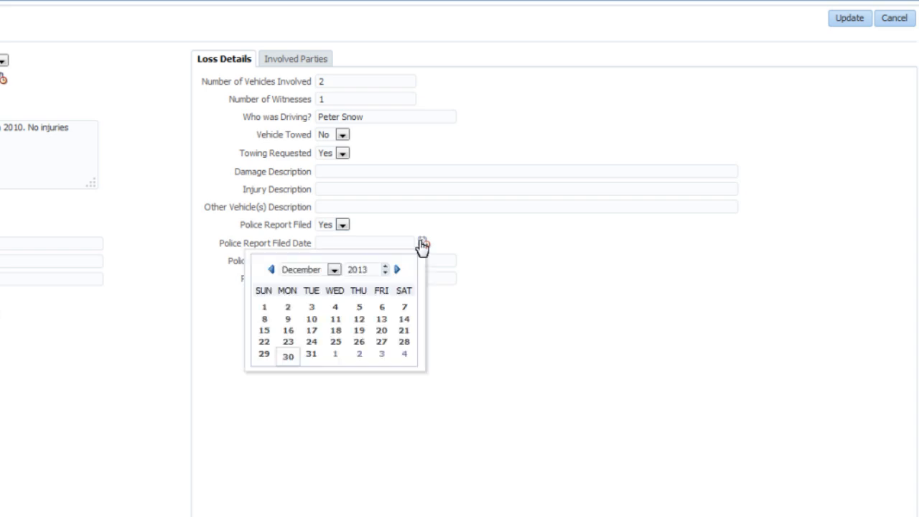
click(288, 353)
key(Tab)
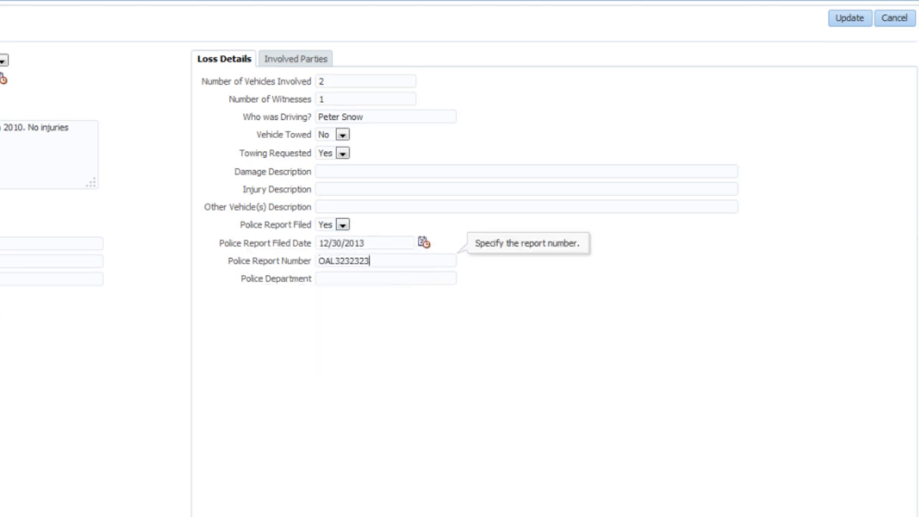
click(354, 274)
text(Oakland)
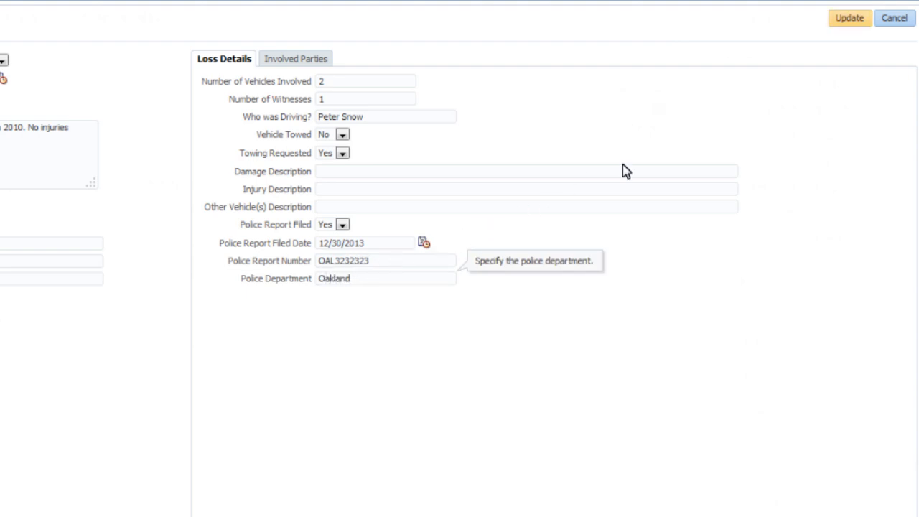
click(847, 19)
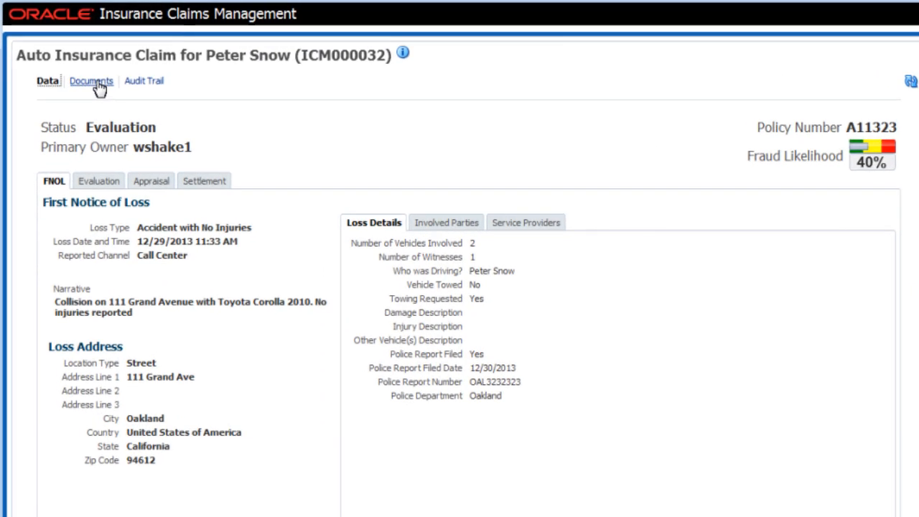
- Start a file upload in the claim's documents and choose Accident Photo.jpg from the Insurance Claim Docs folder
click(99, 84)
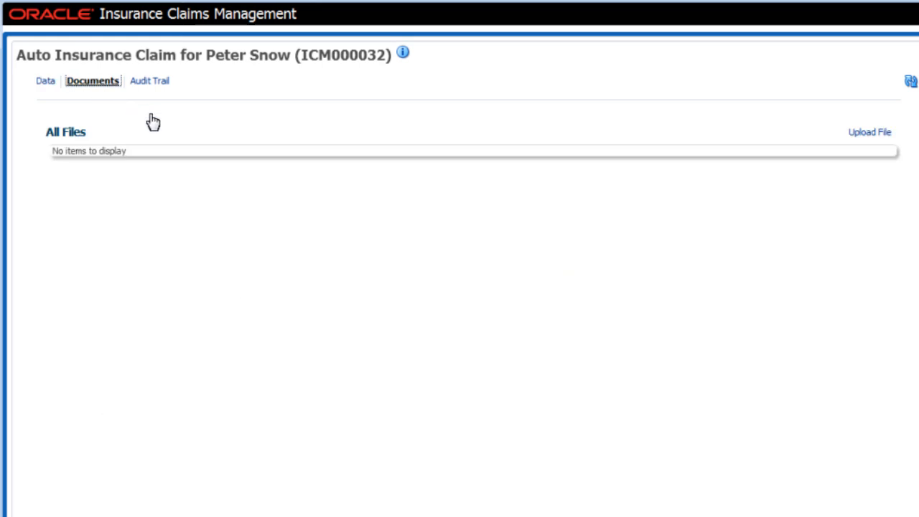
click(855, 139)
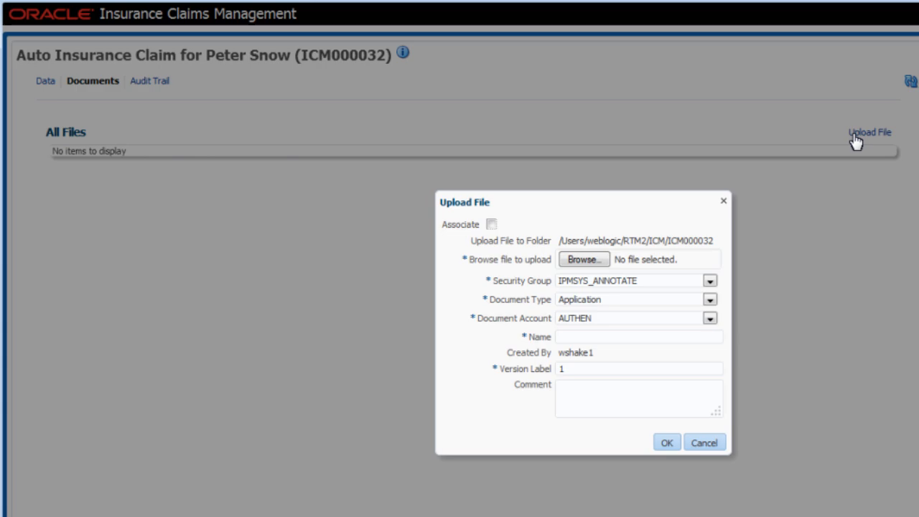
click(583, 259)
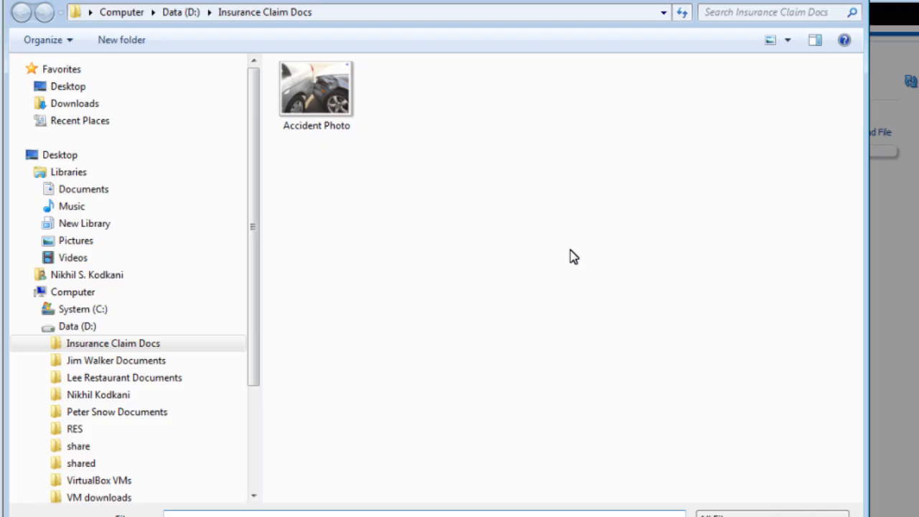
click(327, 114)
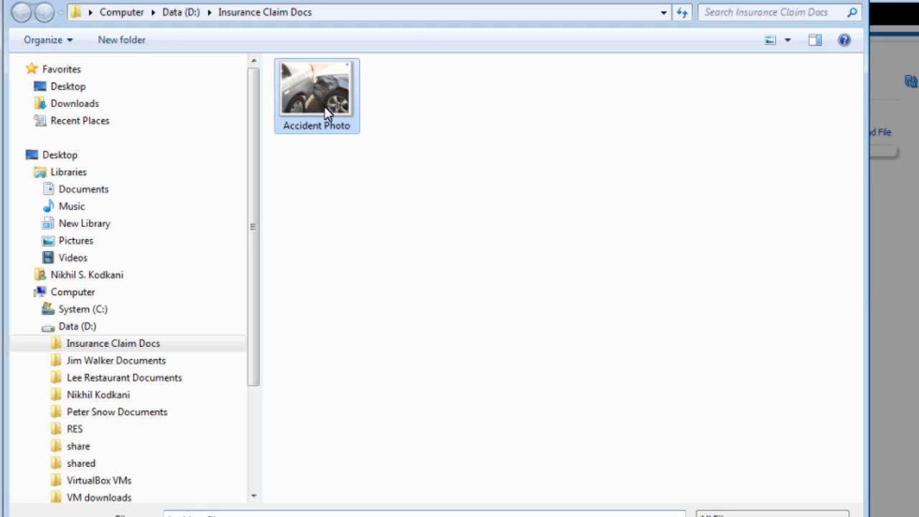
double_click(327, 113)
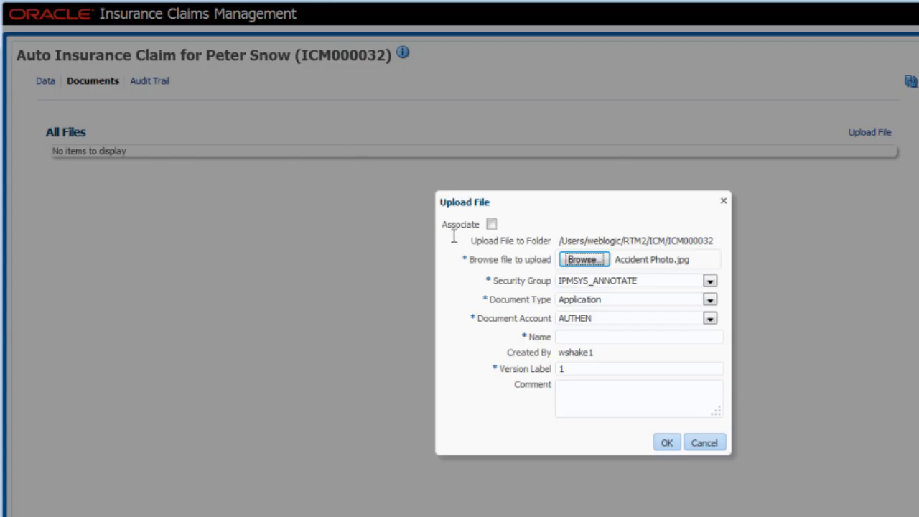
- Name the upload "Damage photograph", add a comment that the claimant sent it by email, and complete the upload
click(599, 333)
text(Damage photograph)
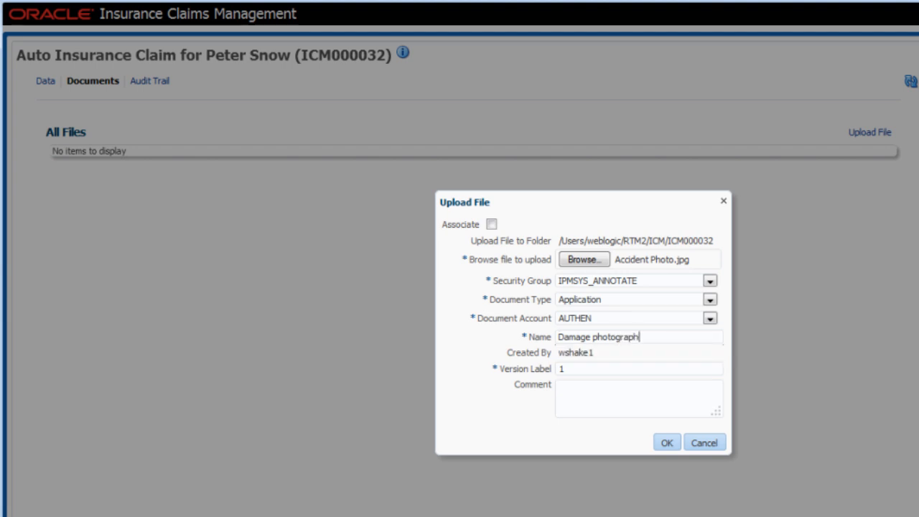
key(Tab)
key(Tab)
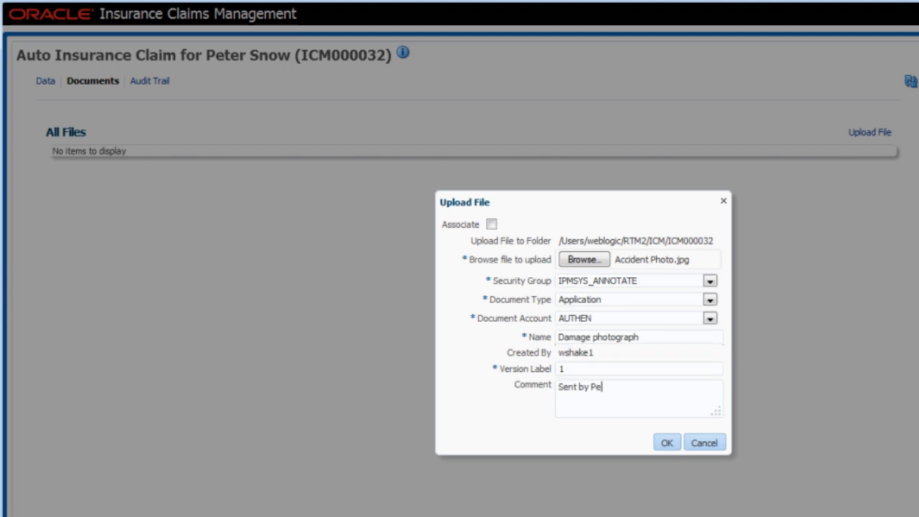
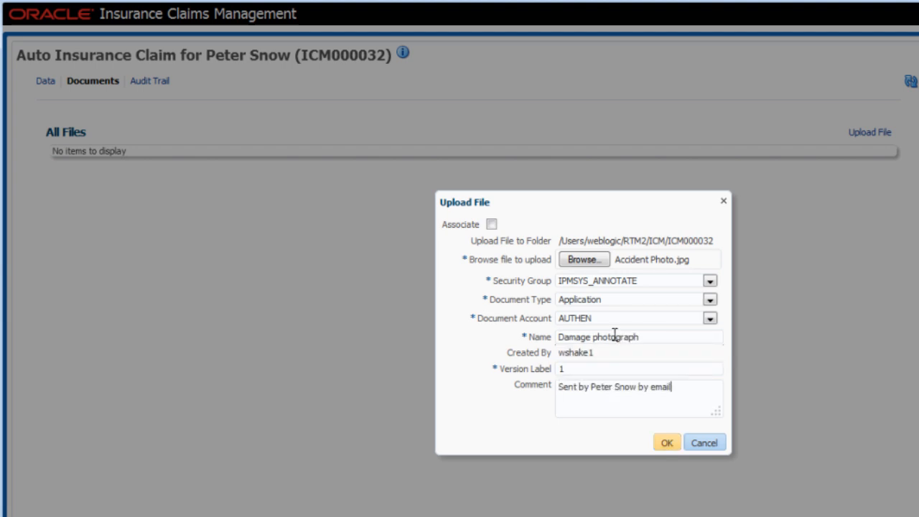
click(665, 444)
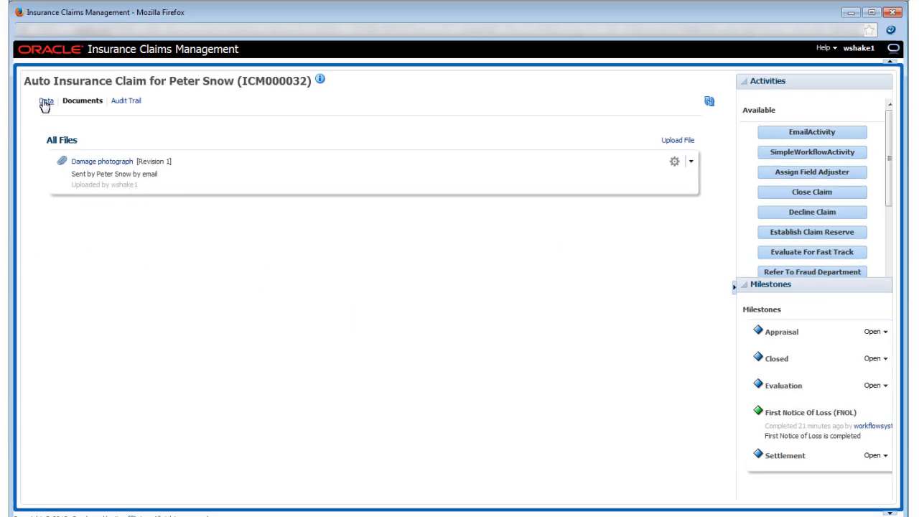
- Start assigning a field adjuster to the claim, search for the adjuster's user ID and select the matching user
click(45, 104)
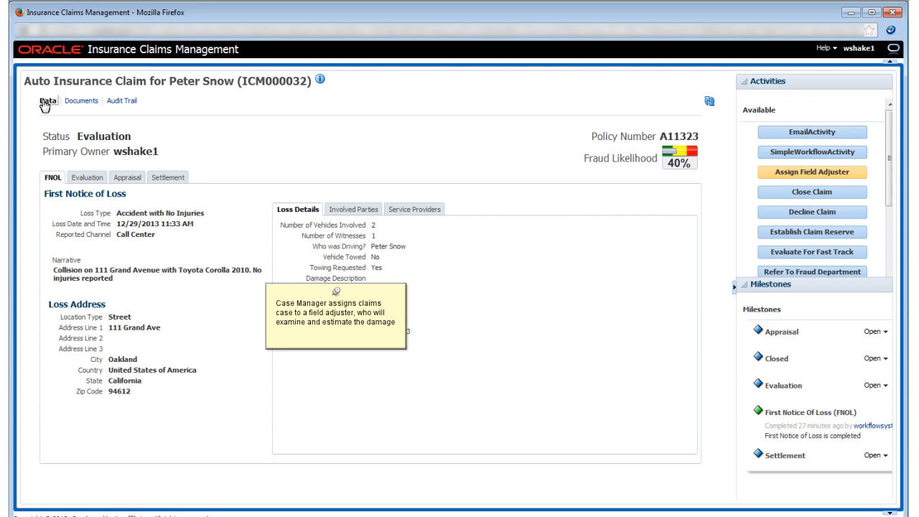
click(815, 173)
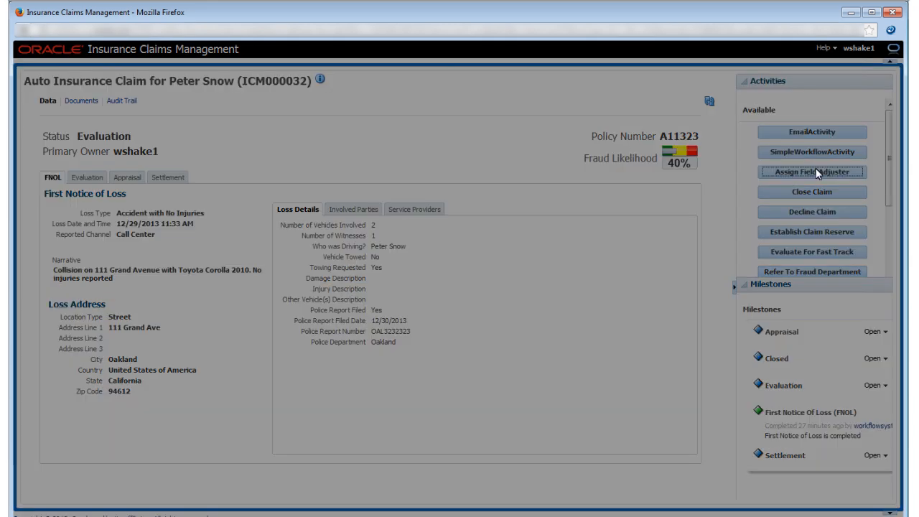
click(456, 246)
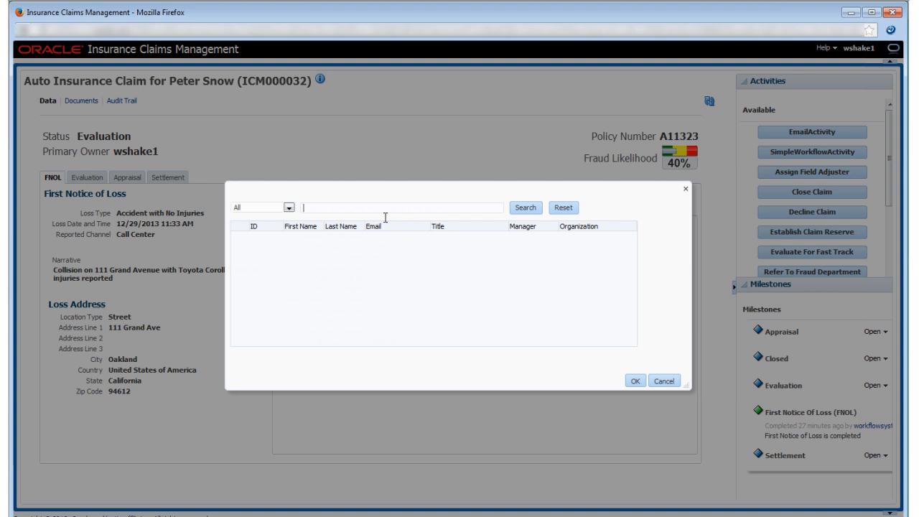
click(306, 208)
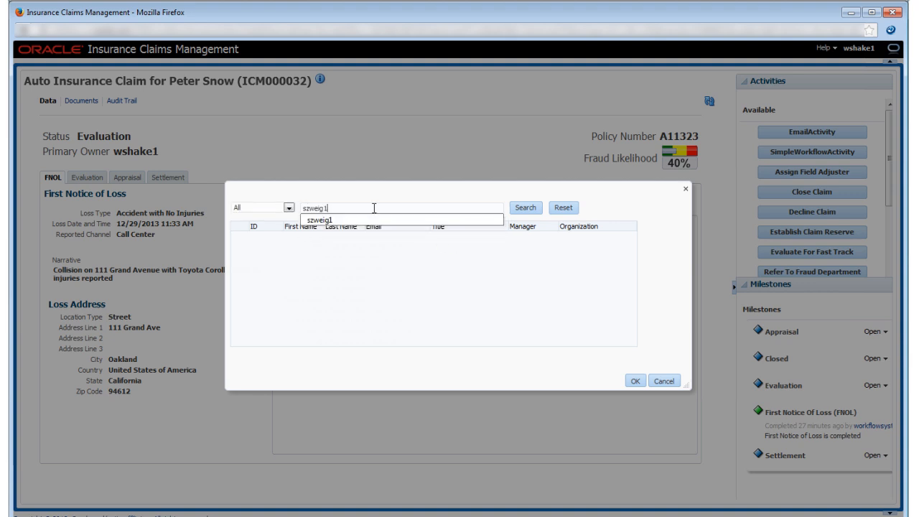
click(528, 209)
click(527, 209)
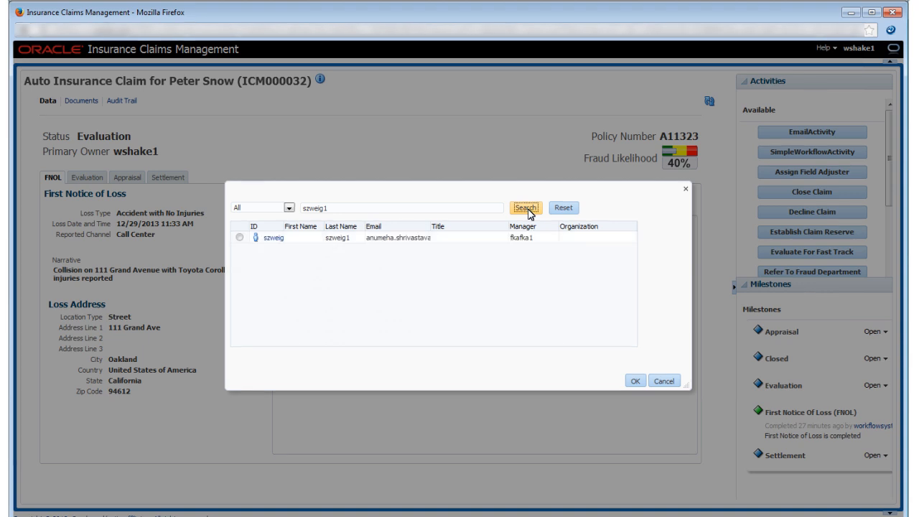
click(240, 238)
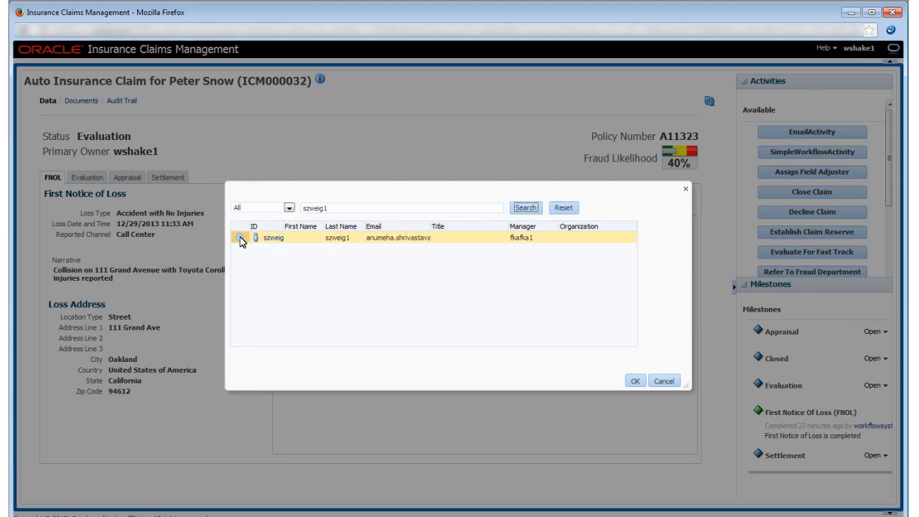
click(632, 382)
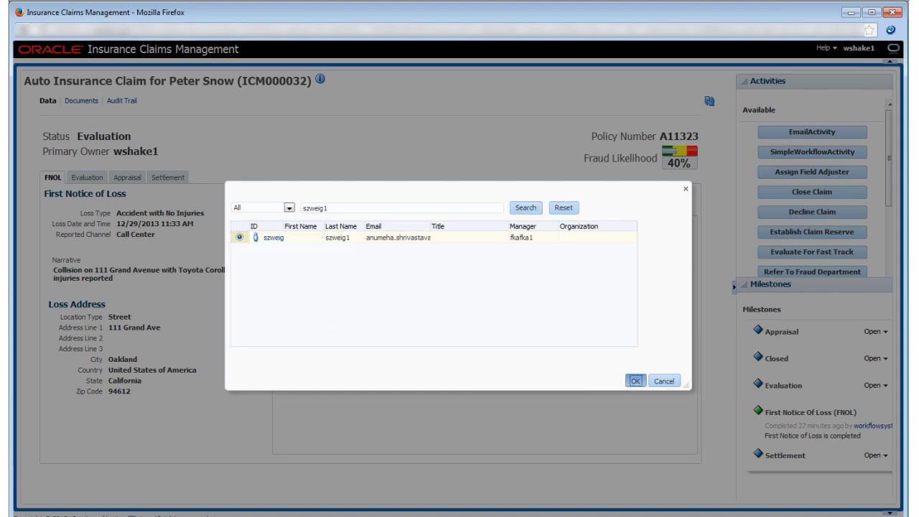
- Add a comment asking the adjuster to make a weekend appointment with the claimant, and submit the assignment
click(537, 308)
text(Pl)
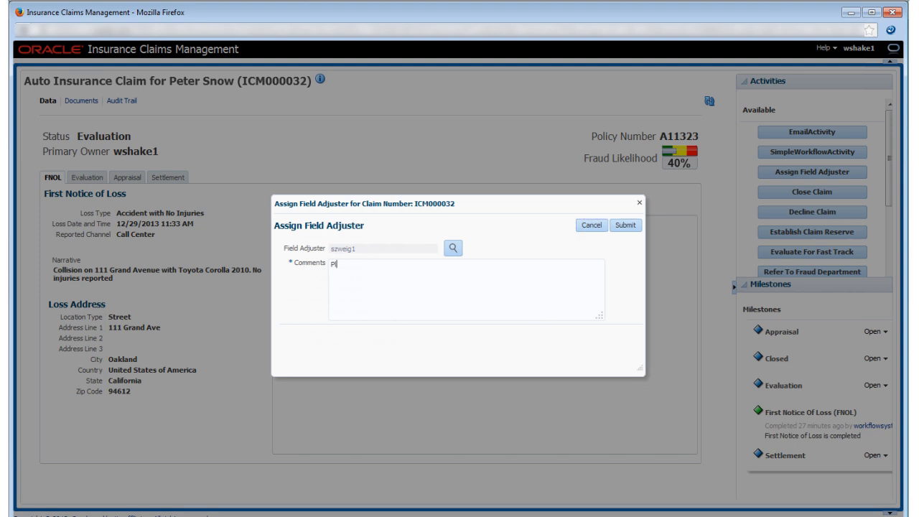
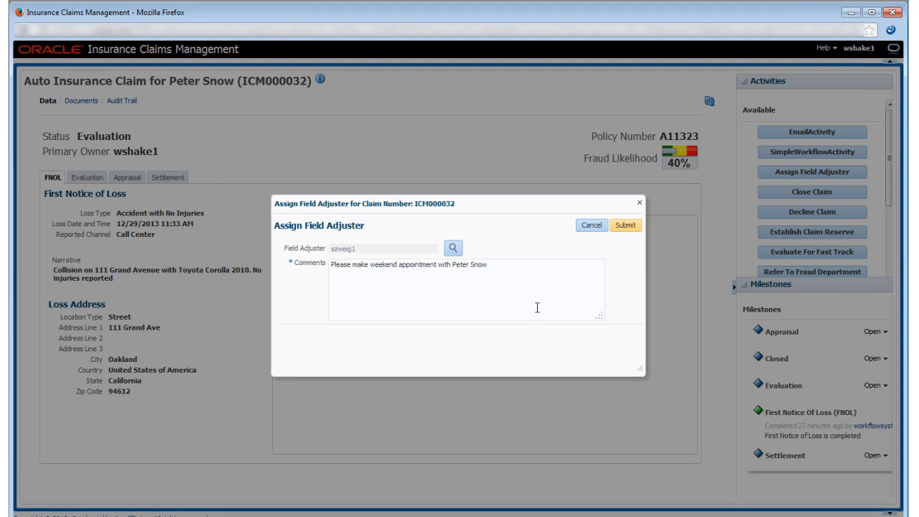
click(617, 225)
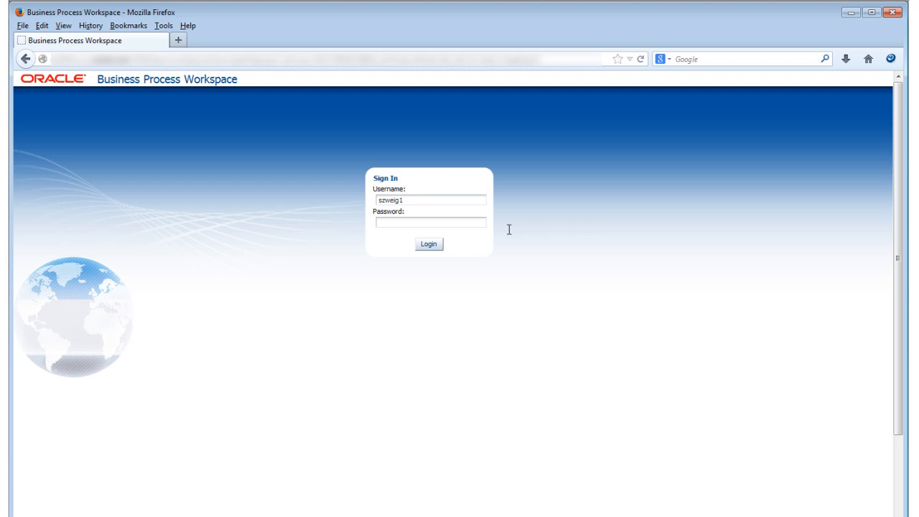
- Sign in to Business Process Workspace as the field adjuster by entering the account password
click(464, 222)
text(••••••••)
key(Tab)
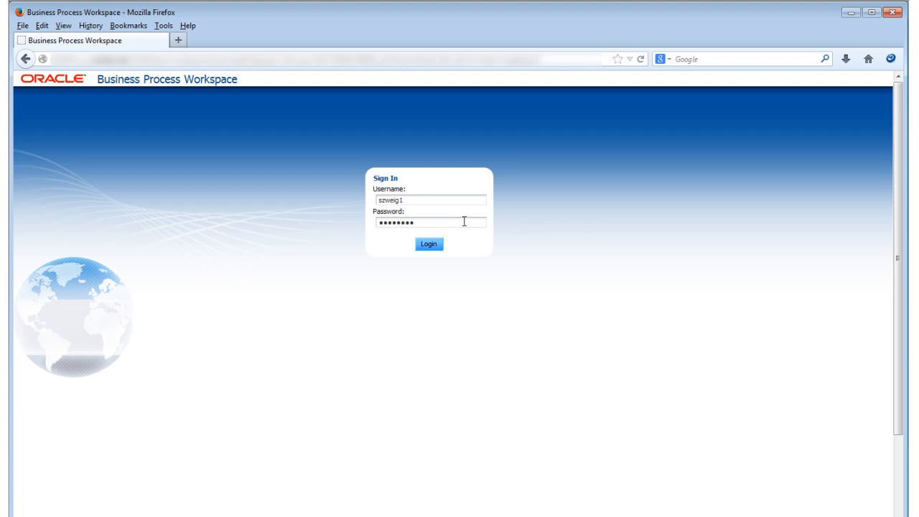
click(437, 243)
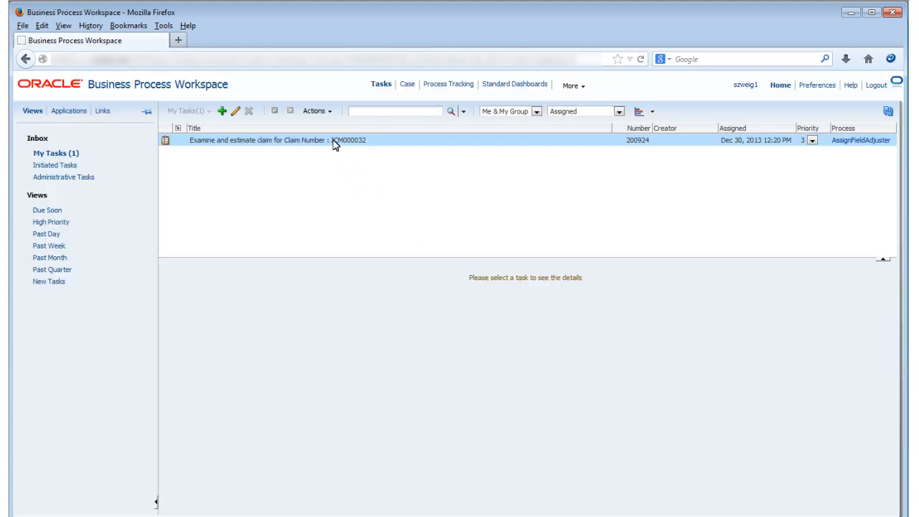
- Open the claim from the "Examine and estimate claim" task and start the Examine Damage activity
click(333, 143)
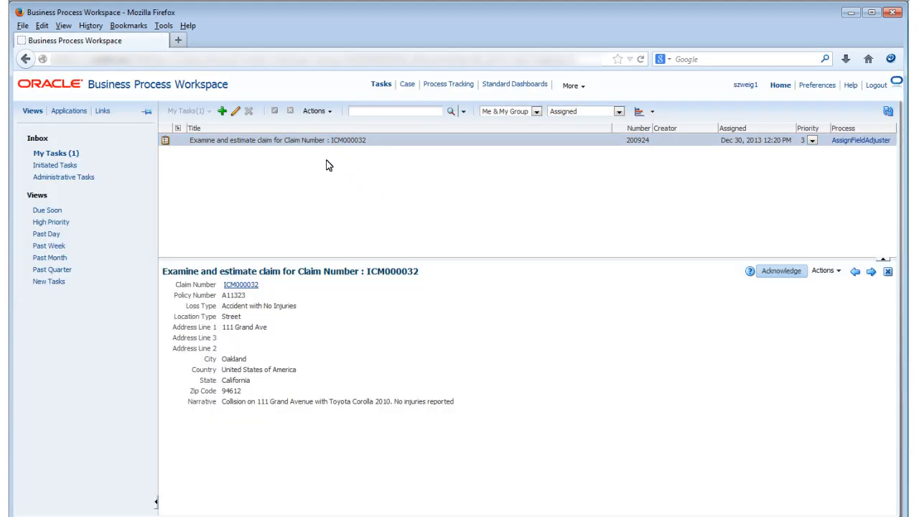
click(246, 284)
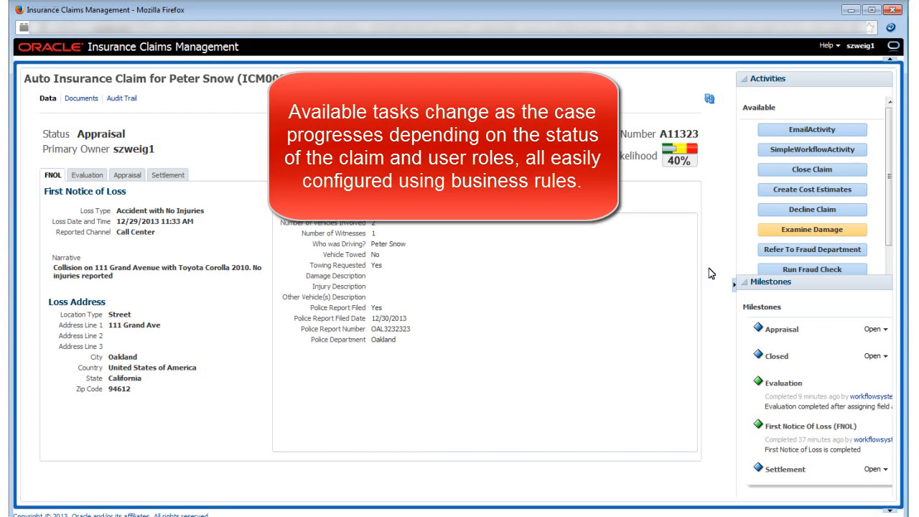
click(812, 231)
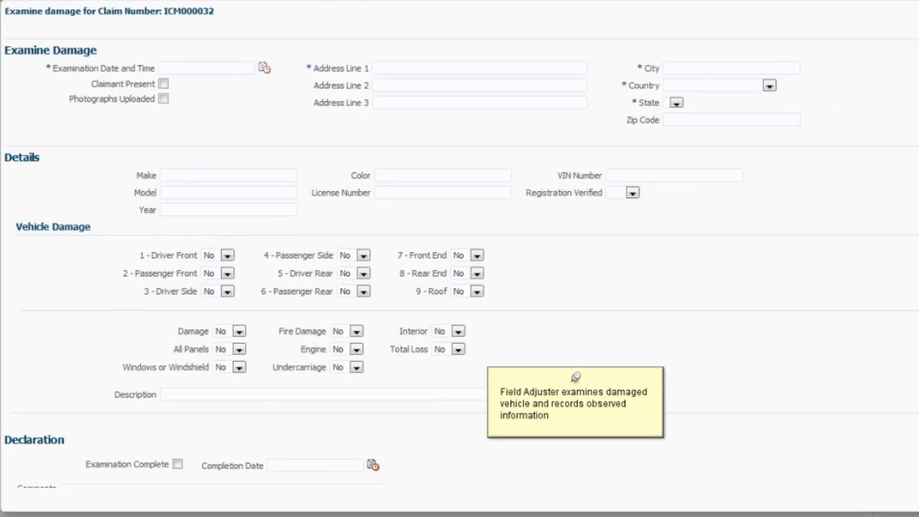
- Set the examination date and time to 12/30/2013 12:29 PM, and mark the claimant as present and photographs as uploaded
click(265, 70)
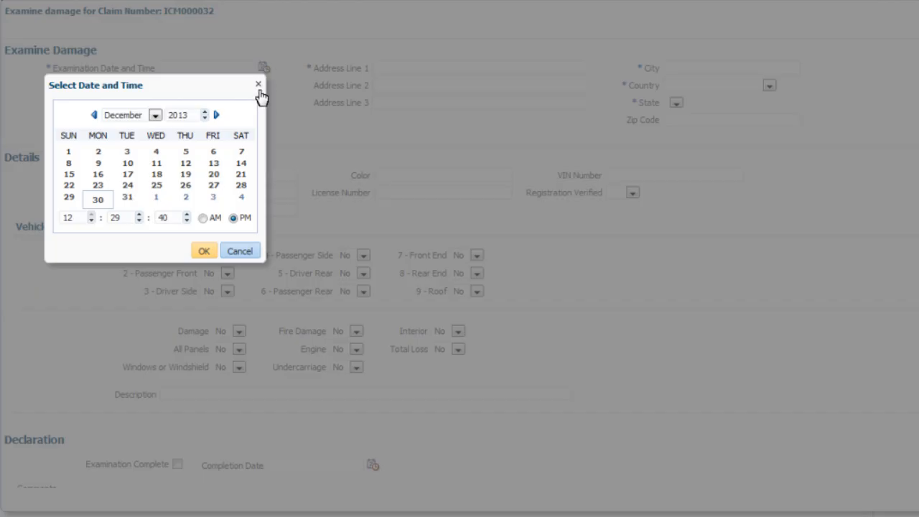
click(208, 250)
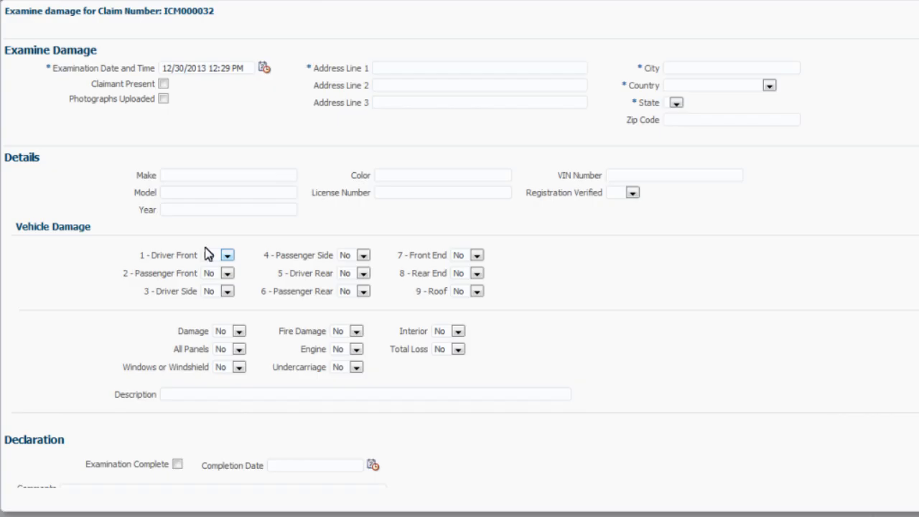
click(163, 84)
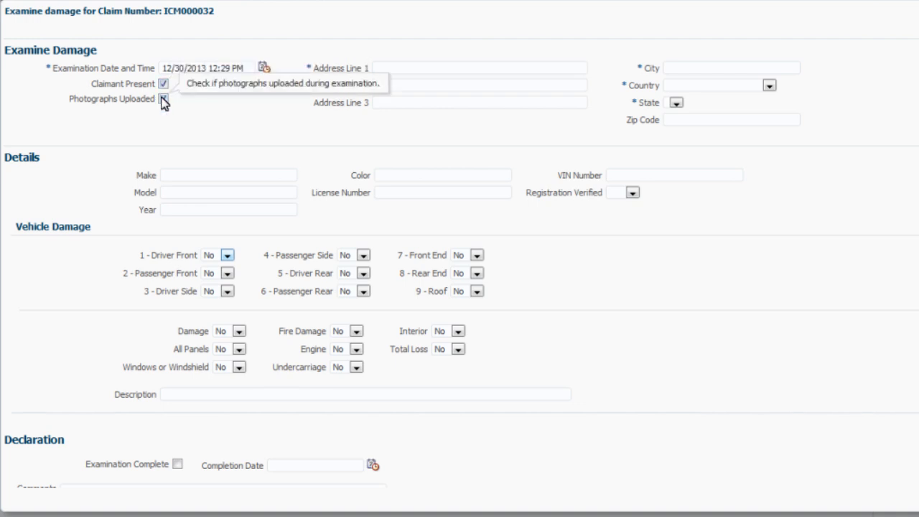
click(164, 100)
- Fill in the examination location's street address, city and zip code, with country United States of America and state California
key(Tab)
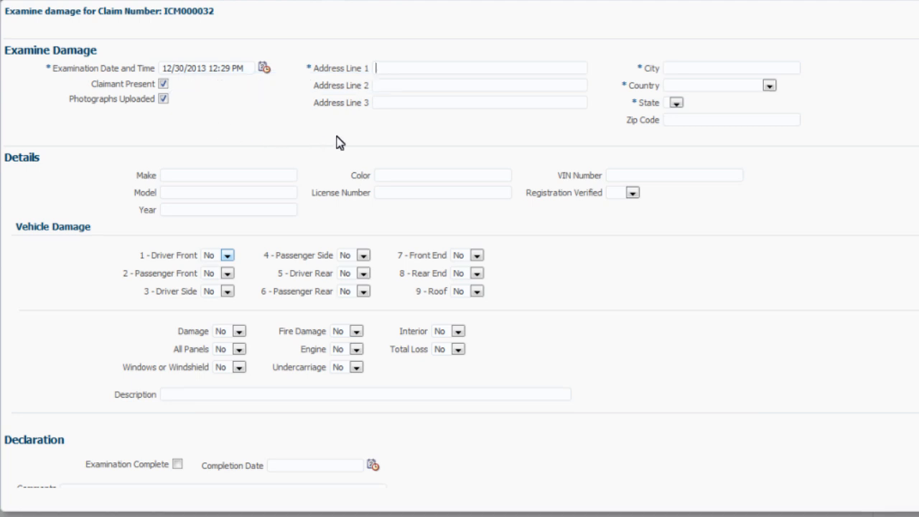
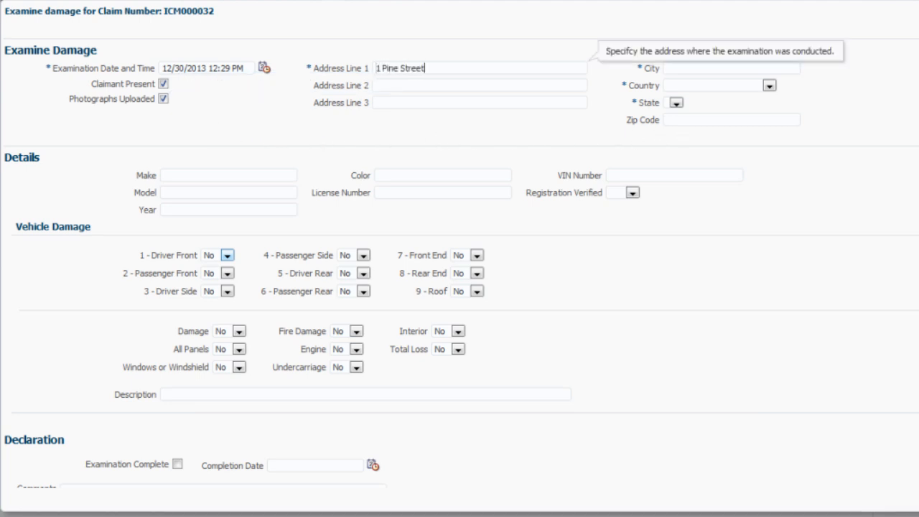
click(675, 68)
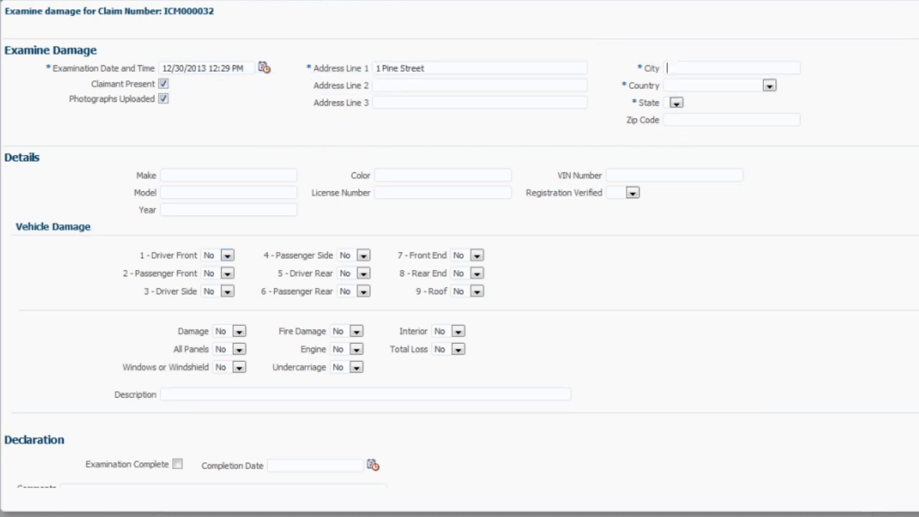
text(Oakland)
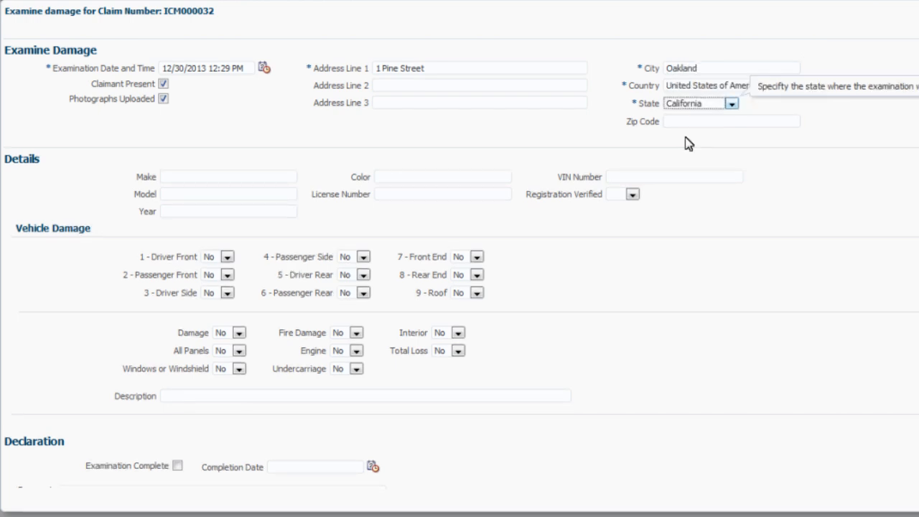
click(690, 120)
text(94612)
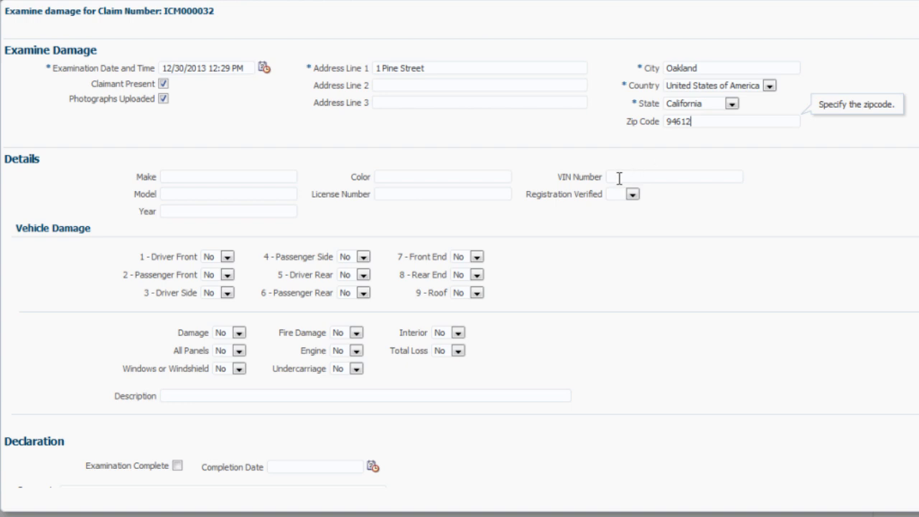
- Enter the vehicle details: make Acura, model Integra, year 2008, color Blue, plus the license number and VIN number
key(Tab)
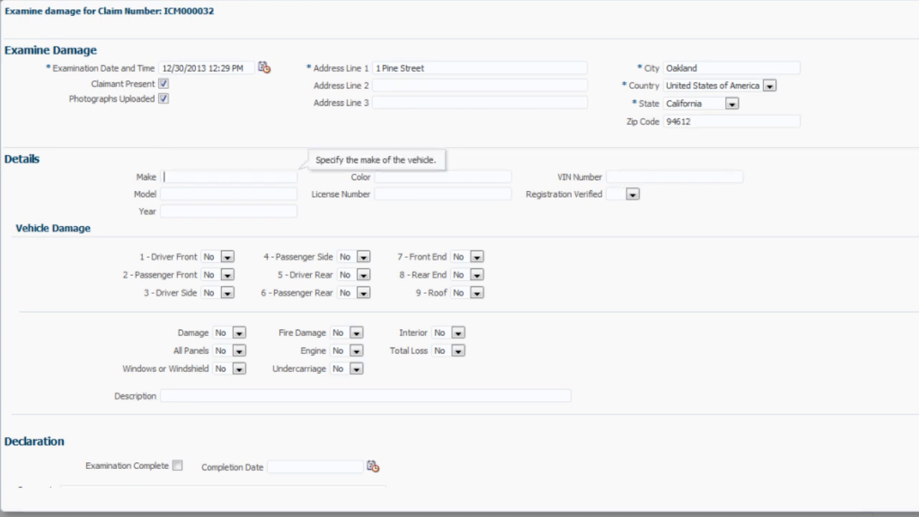
text(Acura)
key(Tab)
text(Integra)
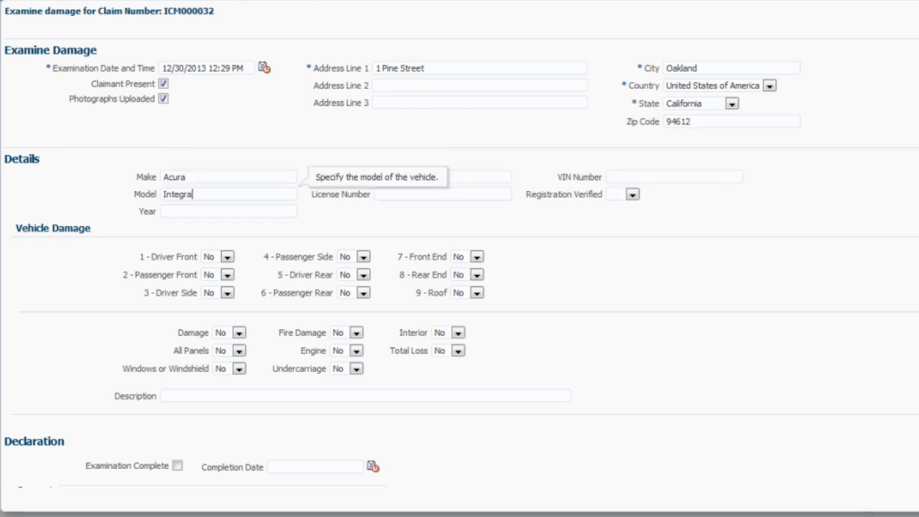
key(Tab)
text(2008)
key(Tab)
text(Blue)
key(Tab)
text(3DFS423)
key(Tab)
text(SDF32324DFSFSSD)
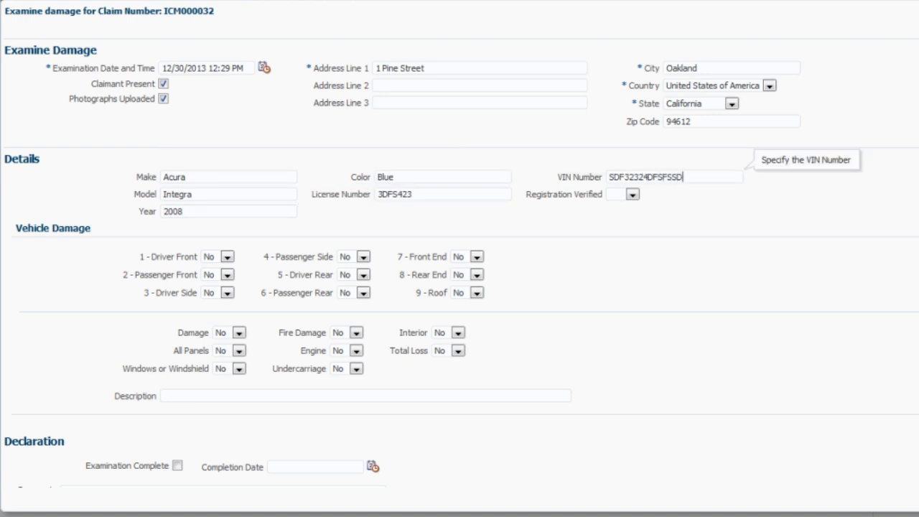
- Set the vehicle's Registration Verified value to Yes
click(612, 194)
key(Down)
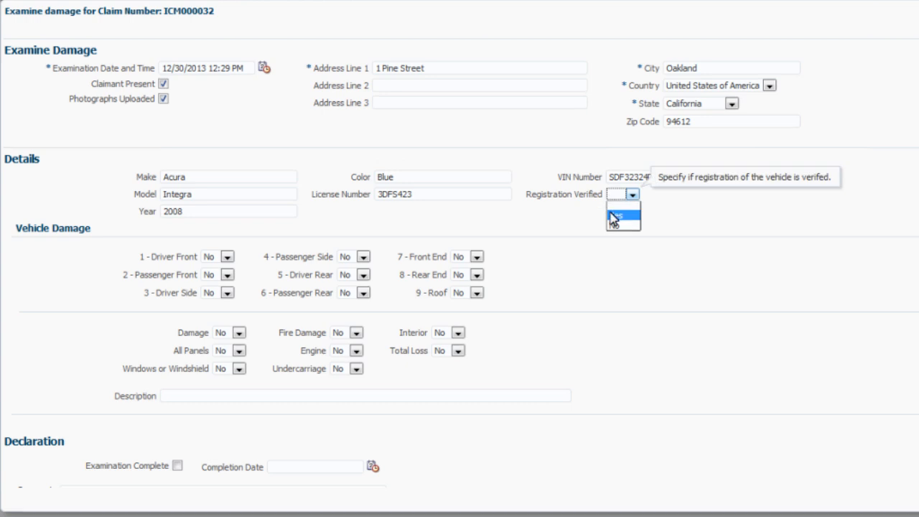
click(613, 215)
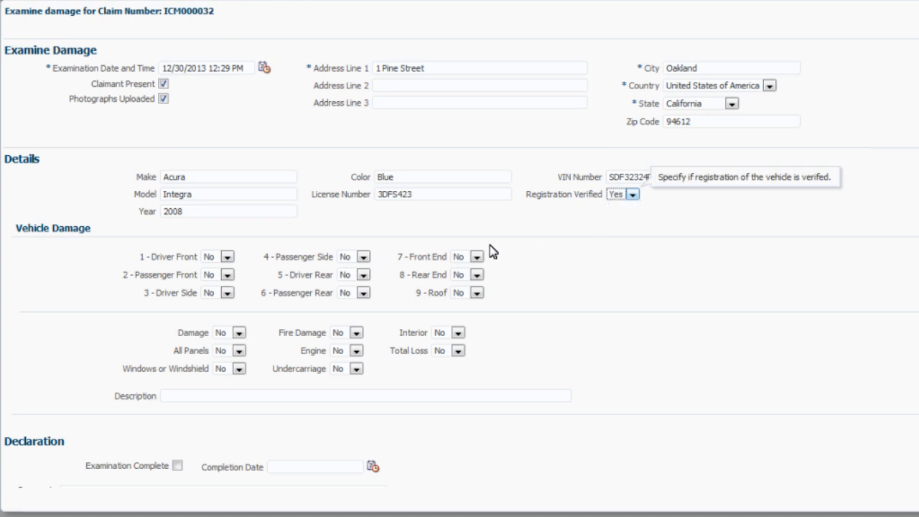
- Set Driver Front, Passenger Front and Engine to Yes in the vehicle damage section
click(226, 257)
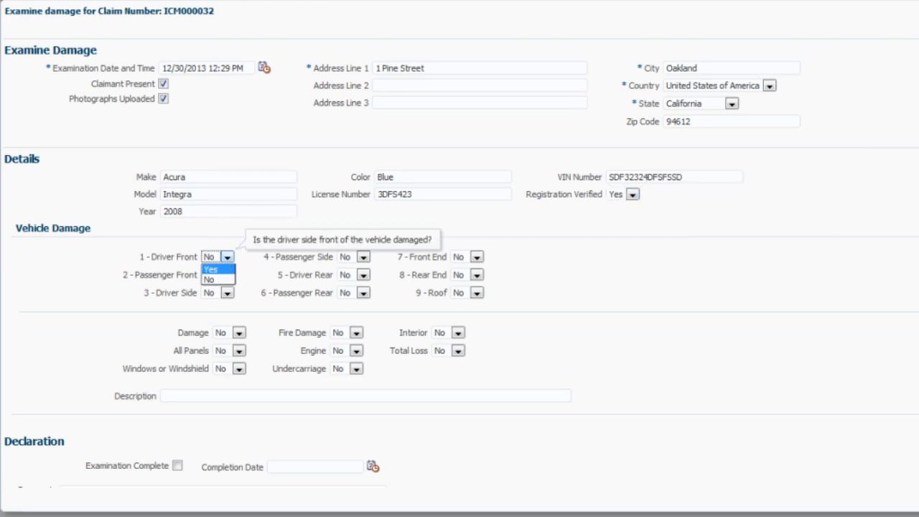
click(223, 269)
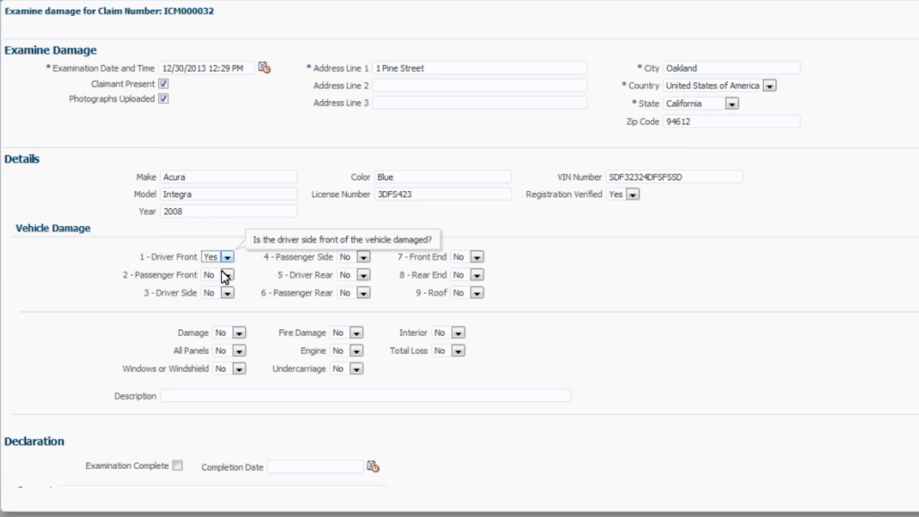
click(226, 275)
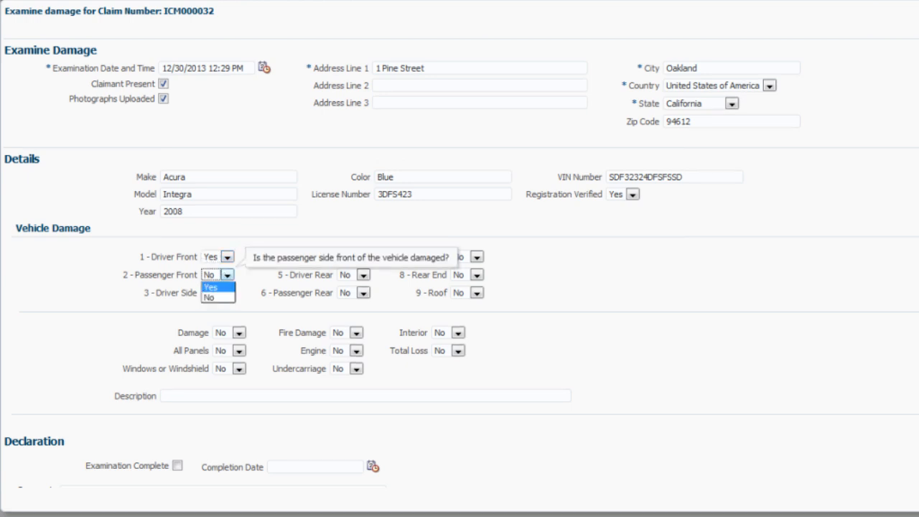
click(221, 287)
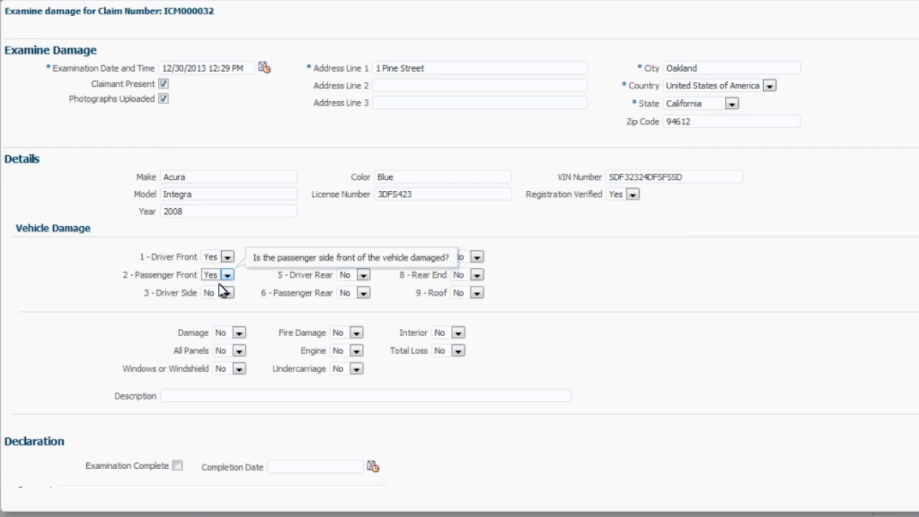
click(357, 351)
click(353, 363)
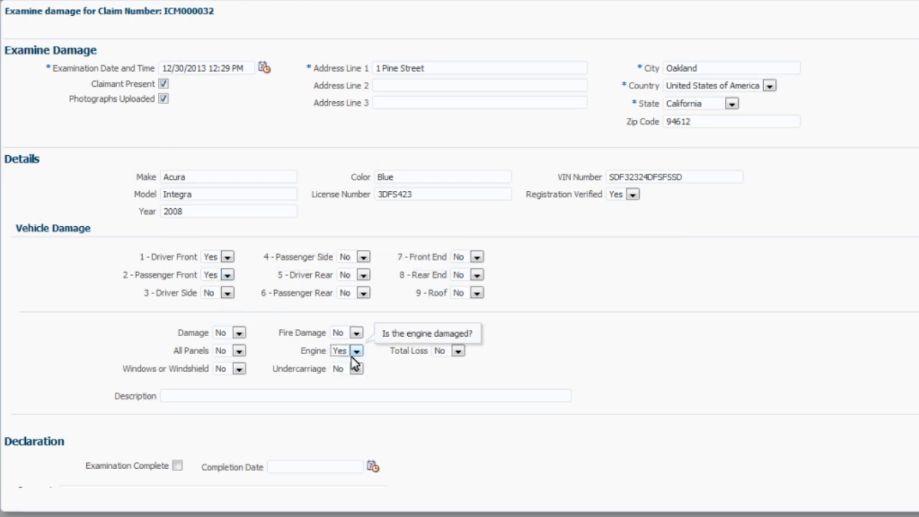
- Enter the damage description "Front bumper damage. Minor engine damage. Headlights need replacement"
click(332, 393)
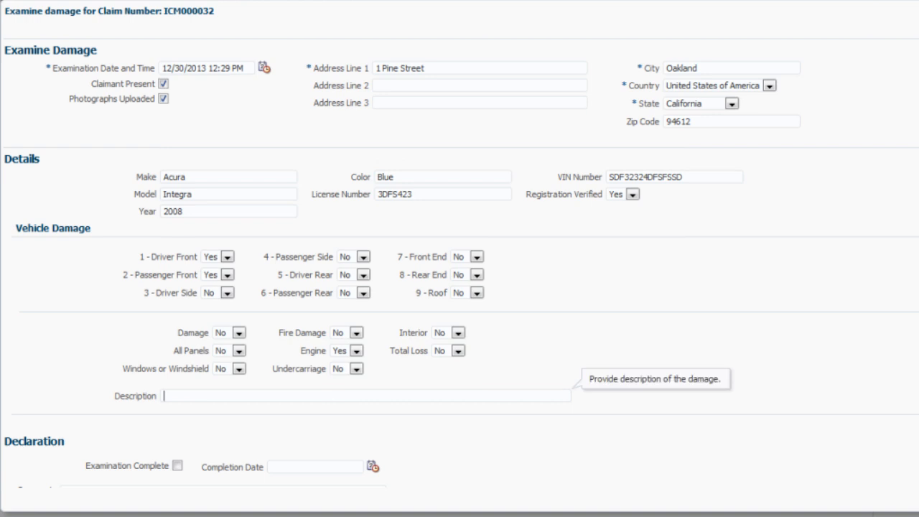
text(Front bumper dama)
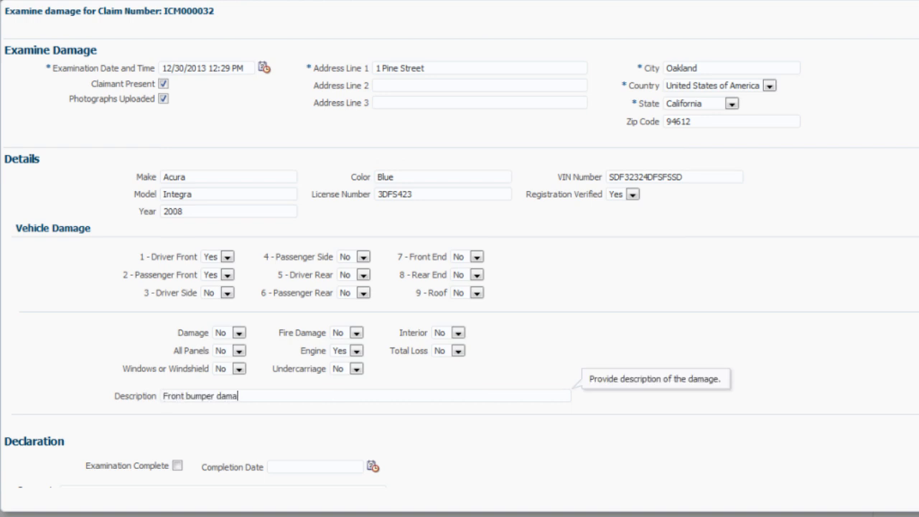
text(ge. )
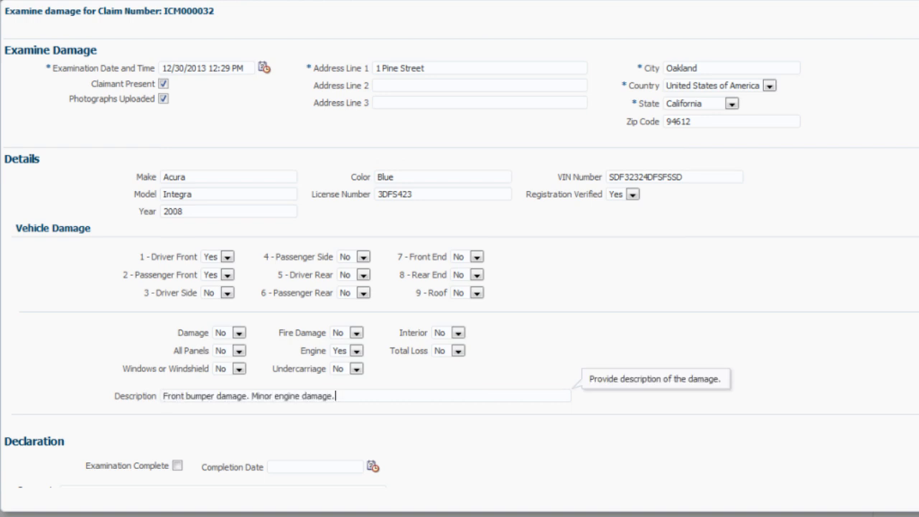
text(Ninor engine damage. Headlights need replacement)
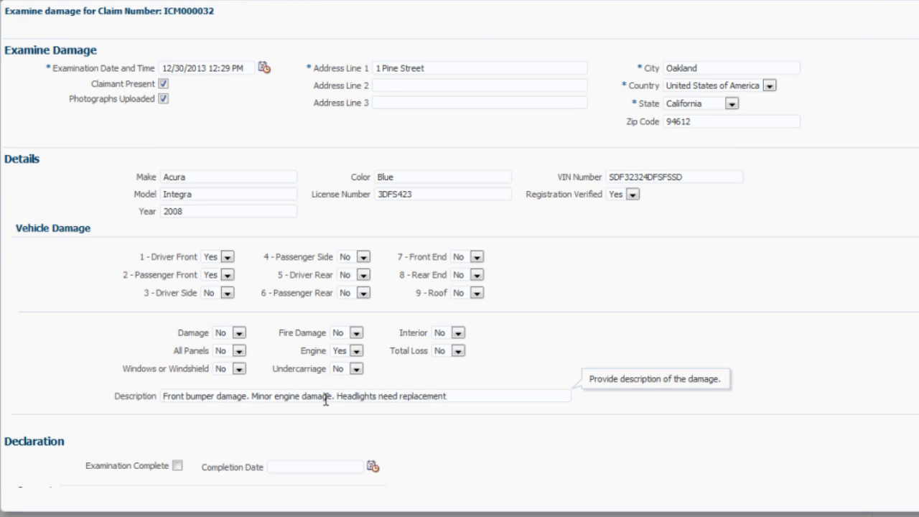
- Mark the examination as complete and submit the damage examination
click(176, 466)
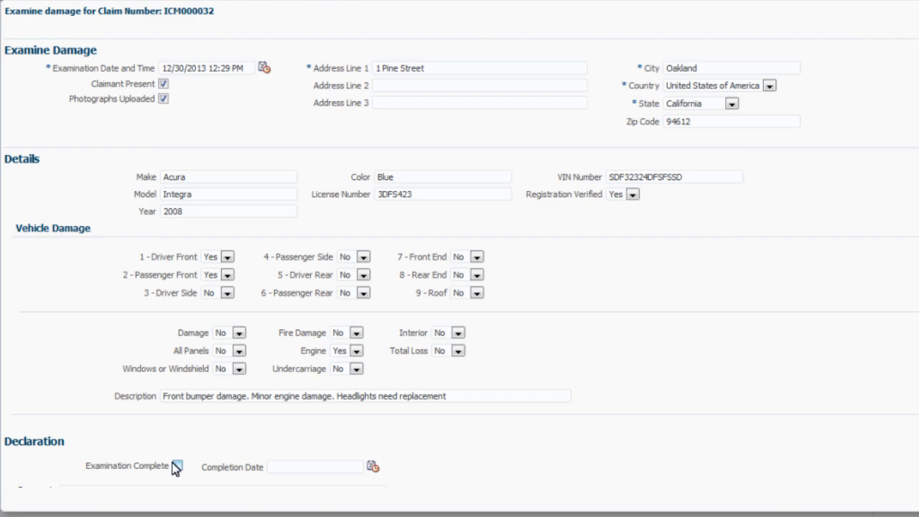
click(175, 466)
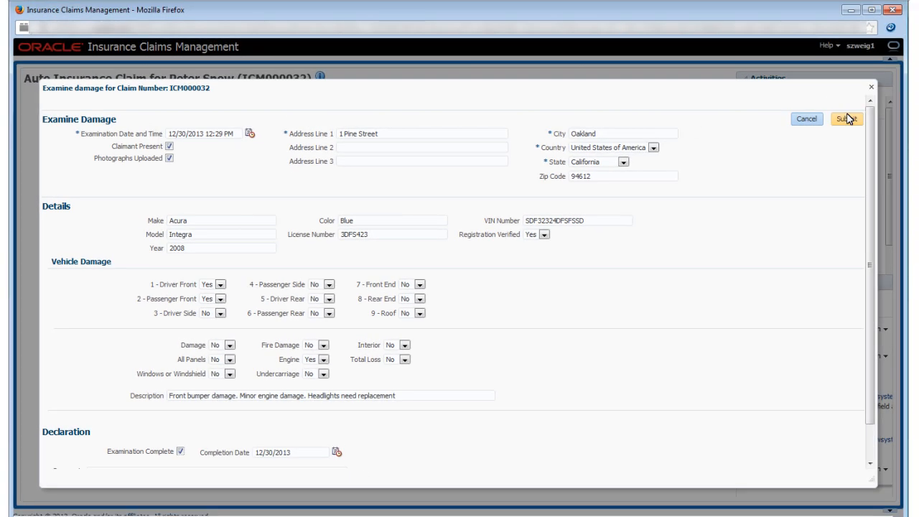
click(846, 119)
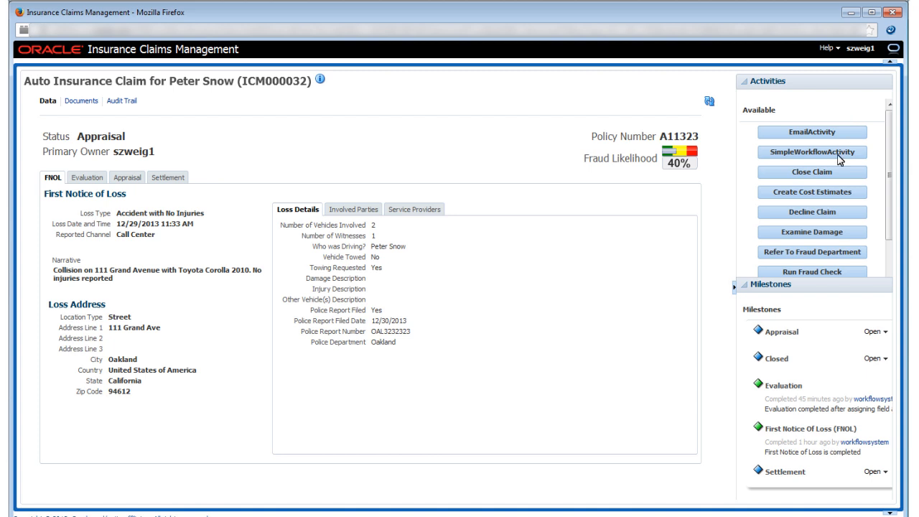
- Start the Create Cost Estimates activity and add a Labor cost line described as Replacement with a cost of 500
click(822, 198)
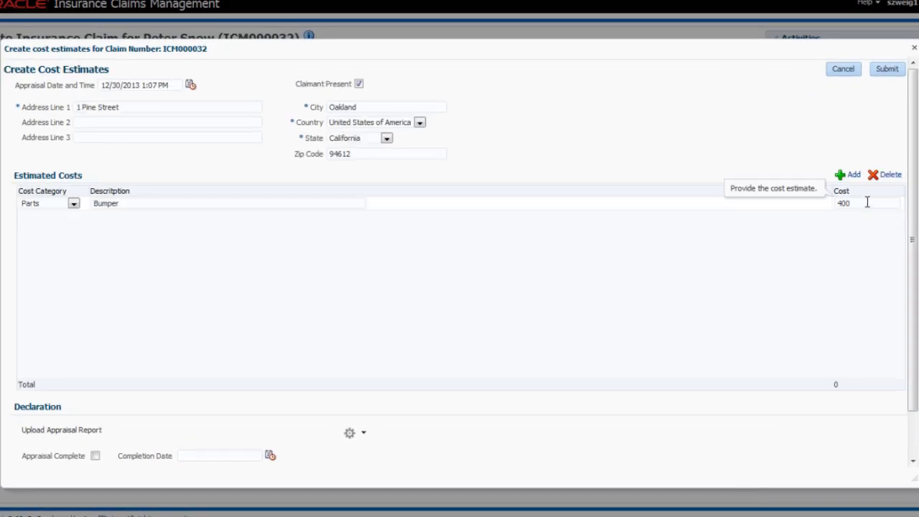
click(849, 175)
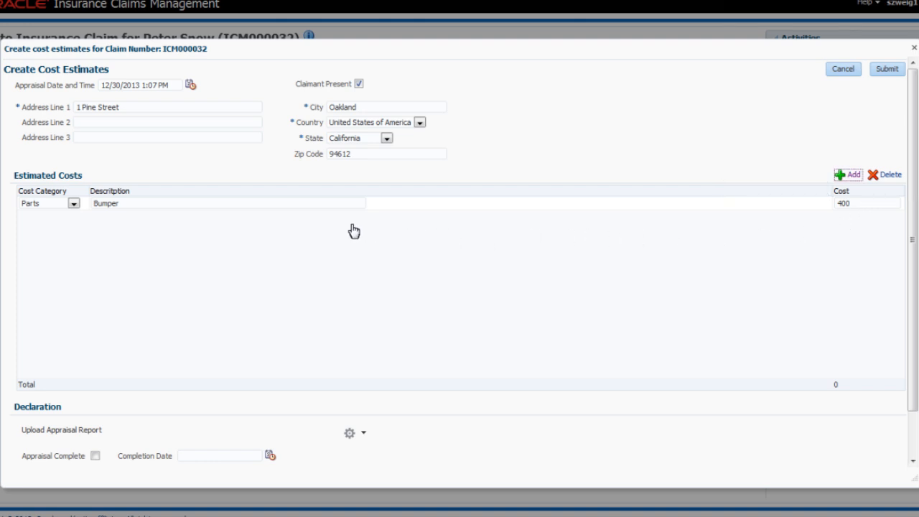
click(74, 204)
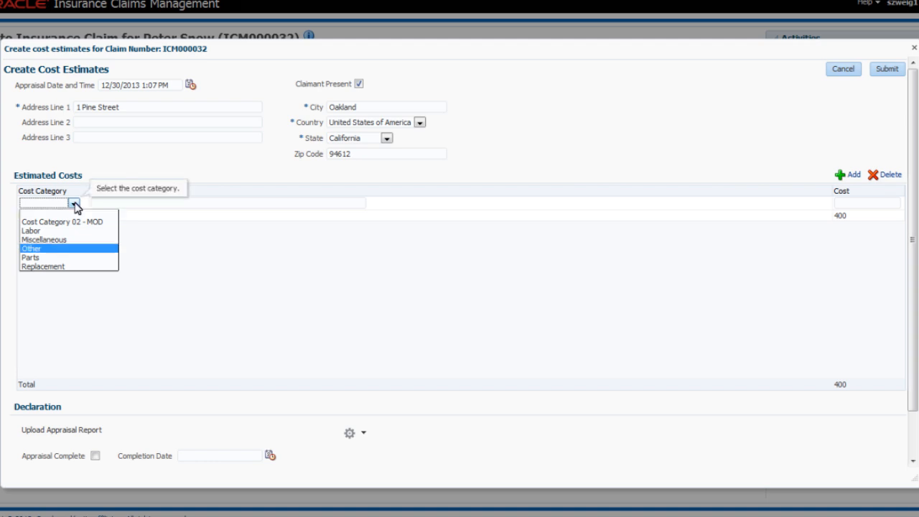
click(60, 238)
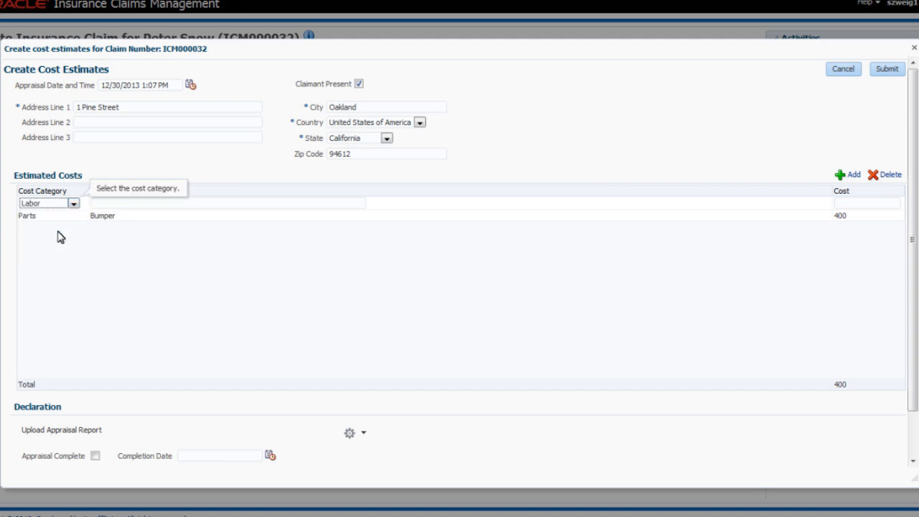
key(Tab)
text(R)
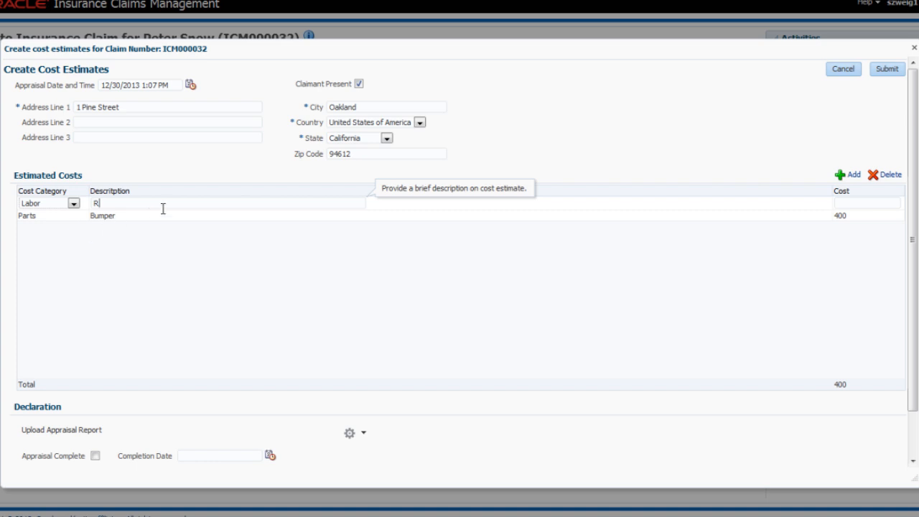
text(eplacement)
click(851, 205)
text(500)
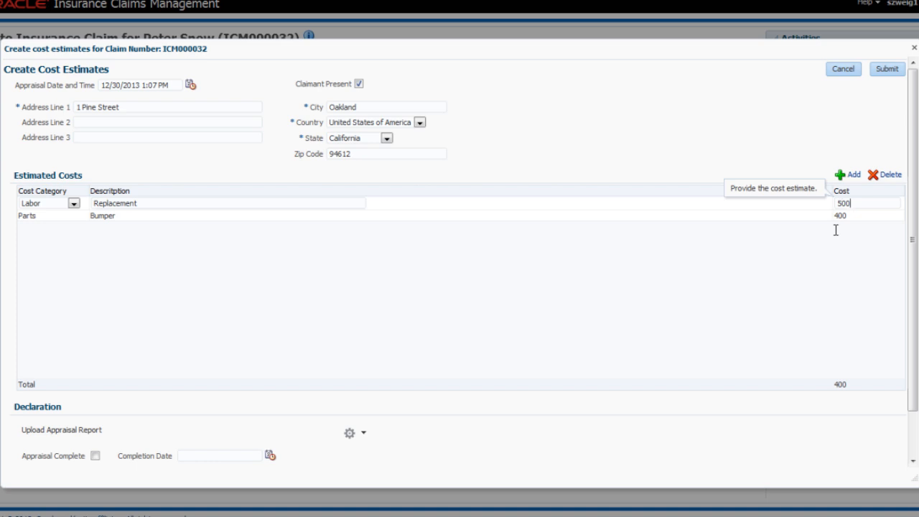
- Start uploading the appraisal report and choose the file Appraisal Report from the Insurance Claim Docs folder
click(364, 432)
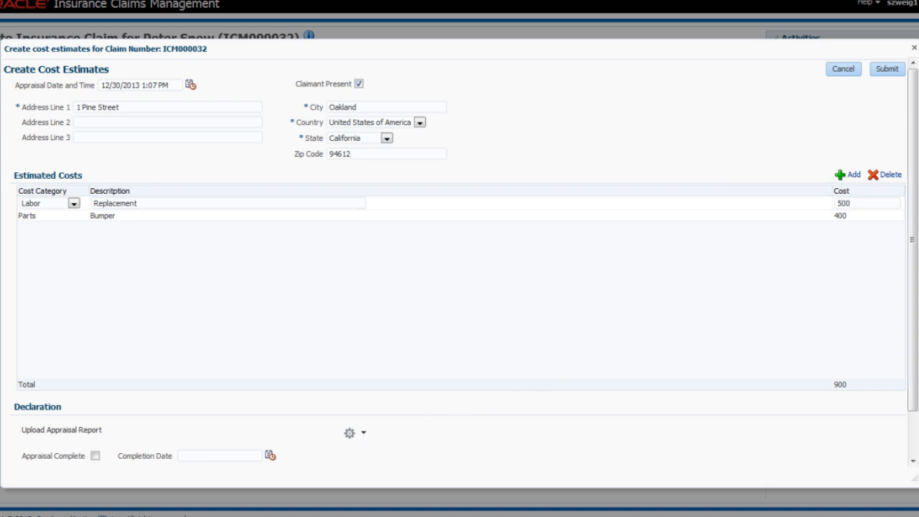
click(351, 434)
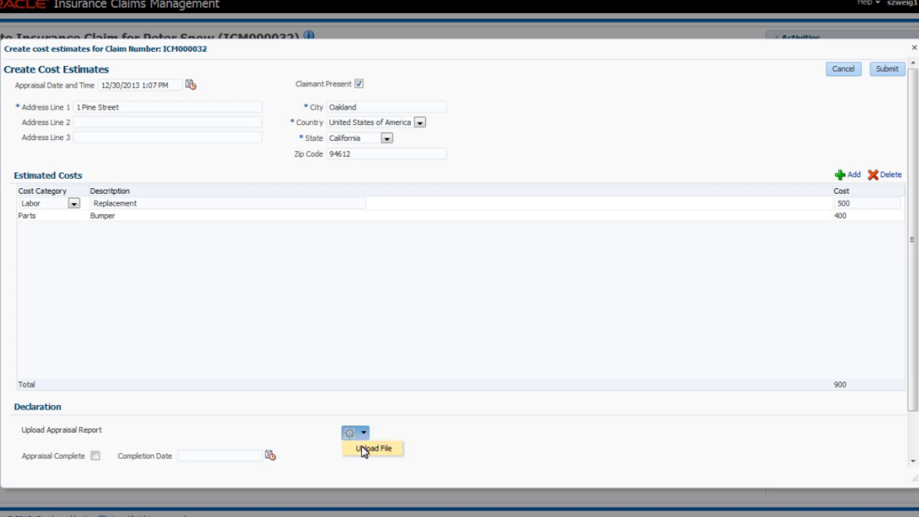
click(364, 448)
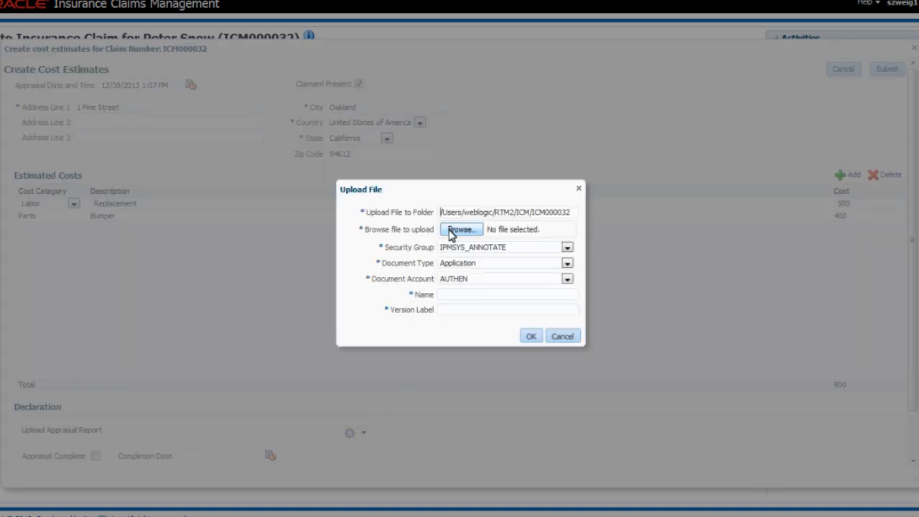
click(450, 231)
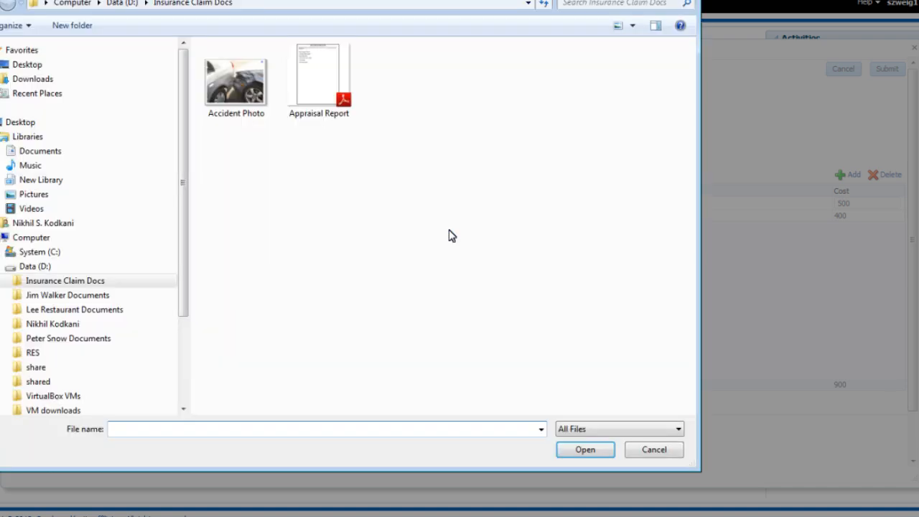
click(312, 110)
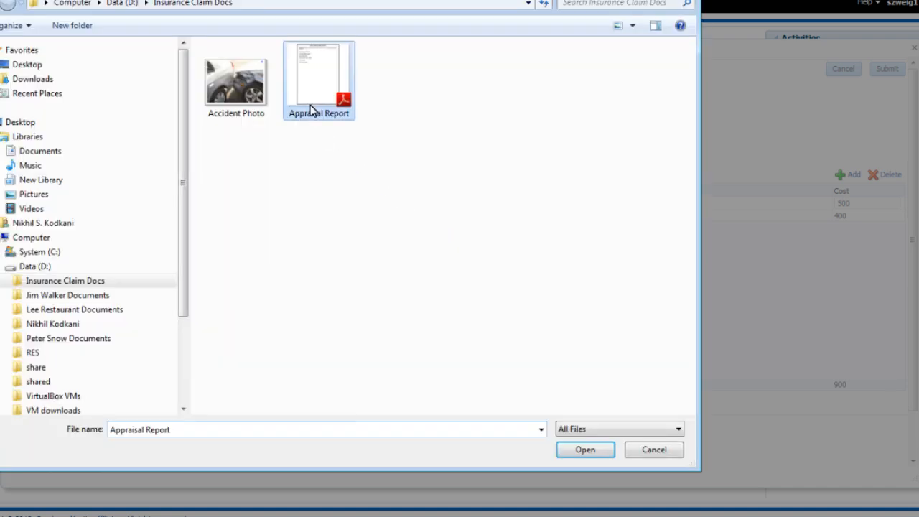
double_click(310, 109)
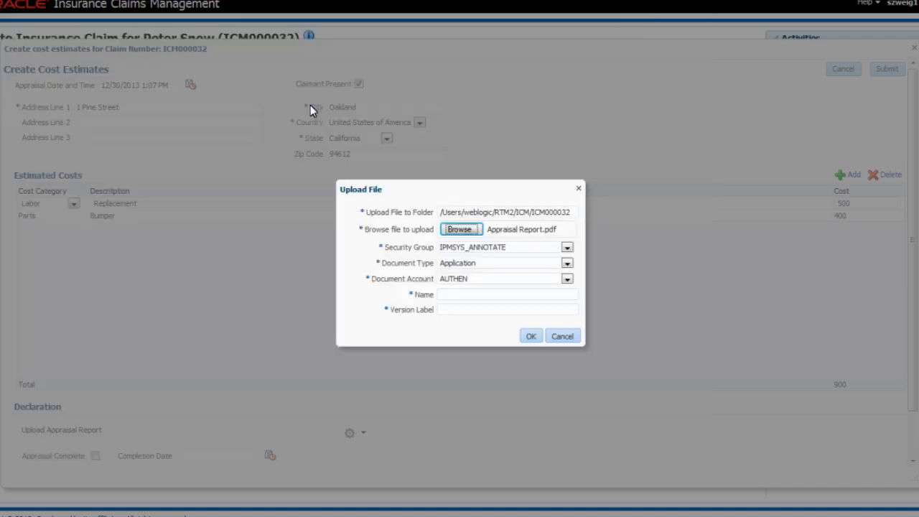
- Name the document Appraisal Report, give it version label 1 and complete the upload
click(450, 292)
text(Appraisal Report)
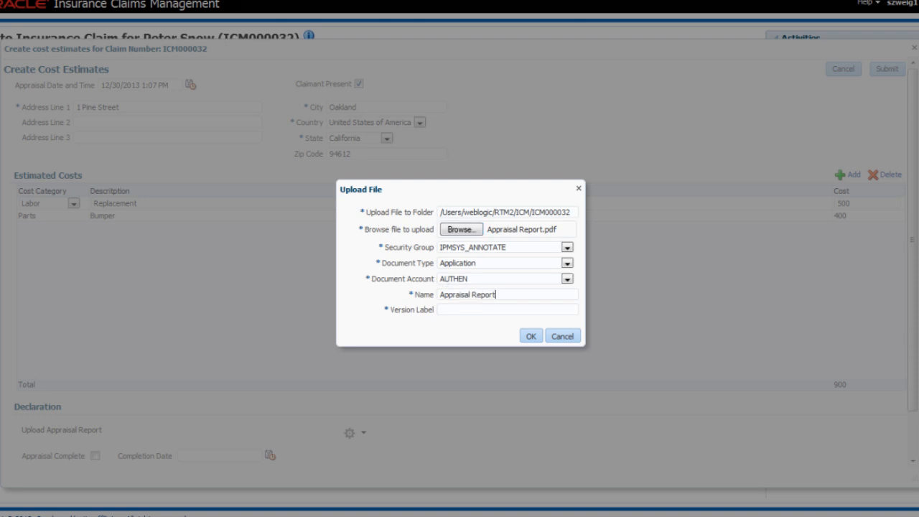
key(Tab)
text(1)
click(534, 333)
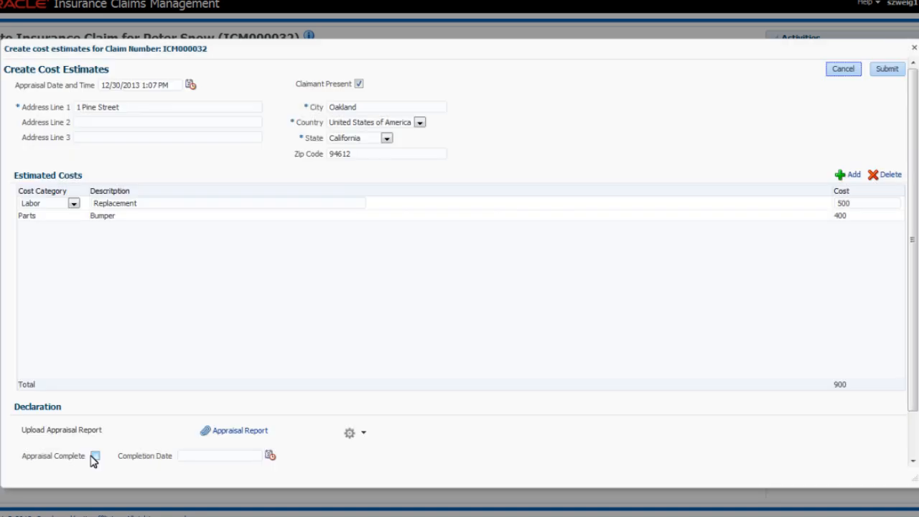
- Mark the appraisal as complete and submit the cost estimates
click(94, 457)
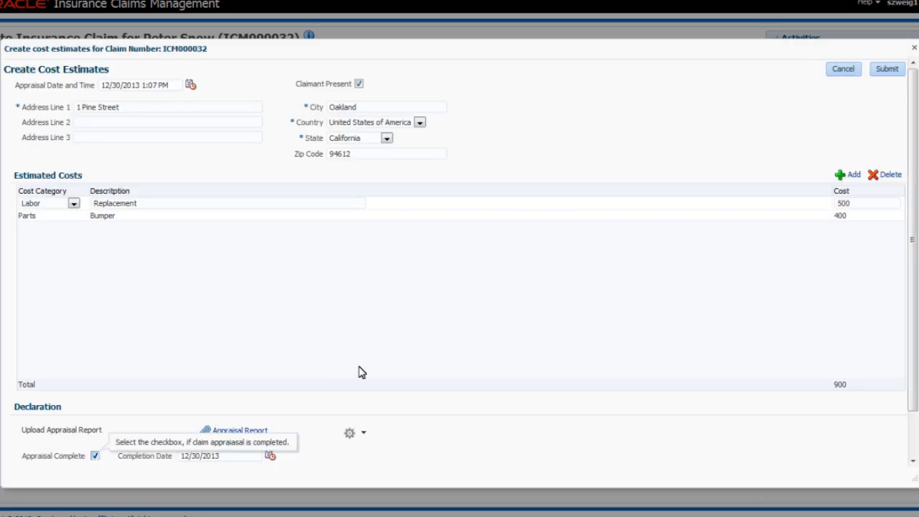
click(887, 69)
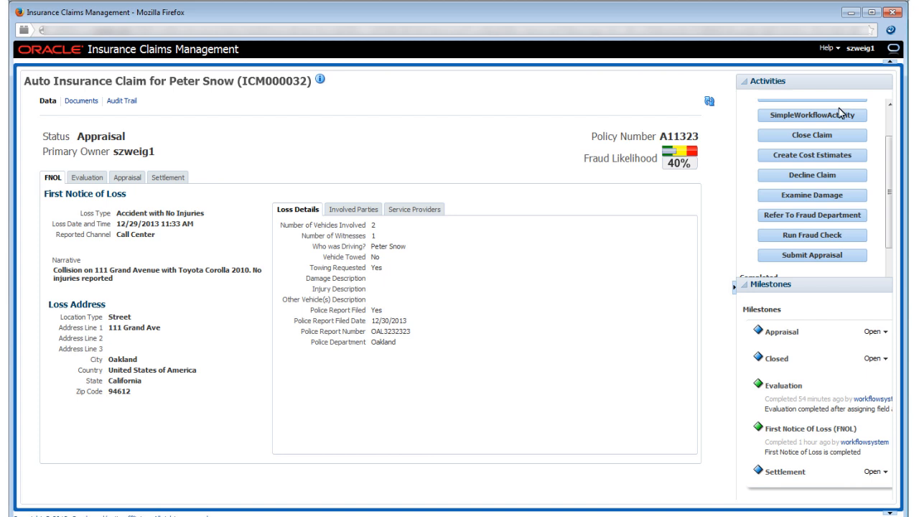
- Submit the appraisal with a comment giving a phone number to call with questions and stating "Available all day today."
click(777, 257)
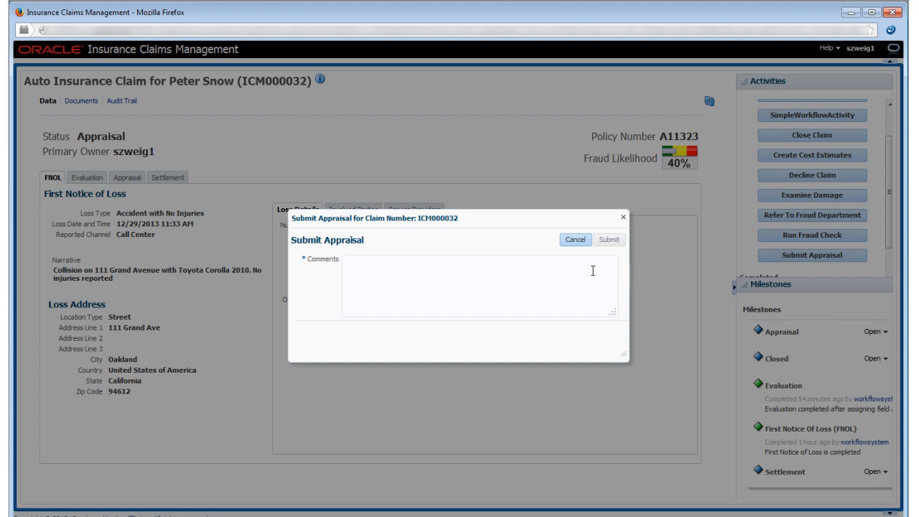
click(561, 271)
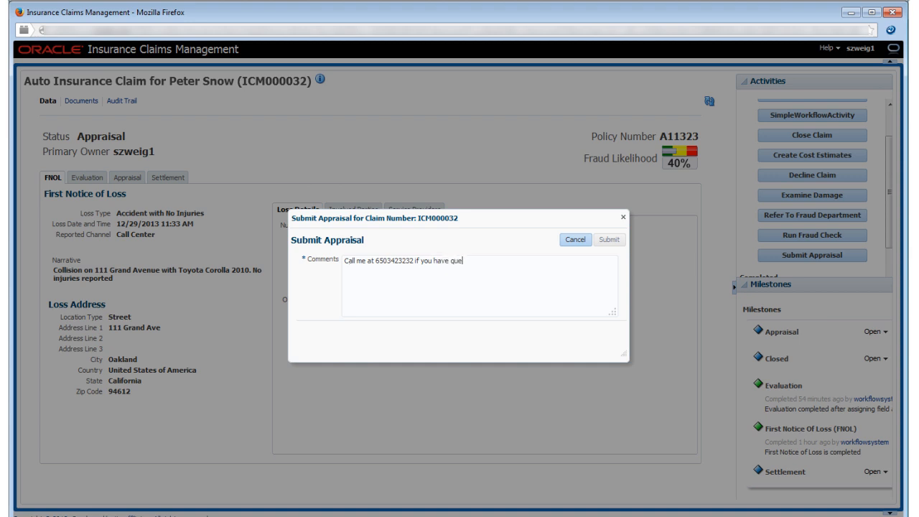
text(stions. Available all day today.)
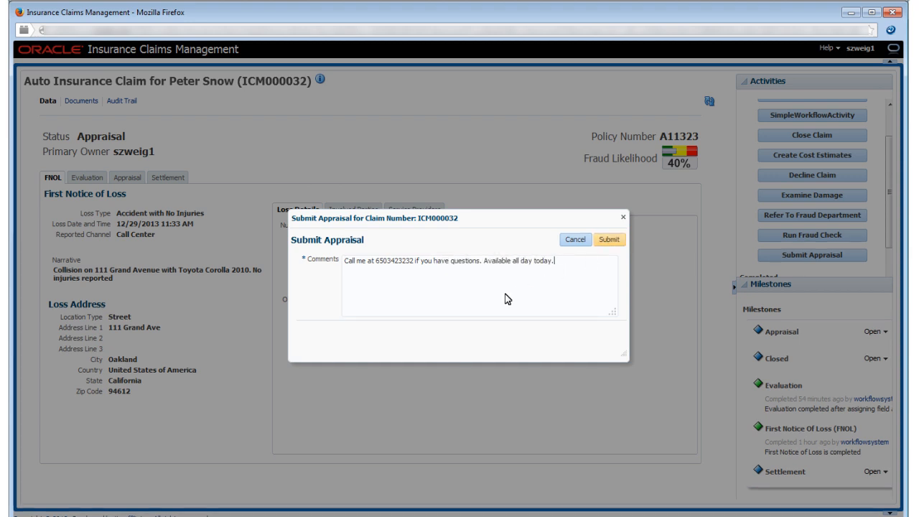
click(609, 240)
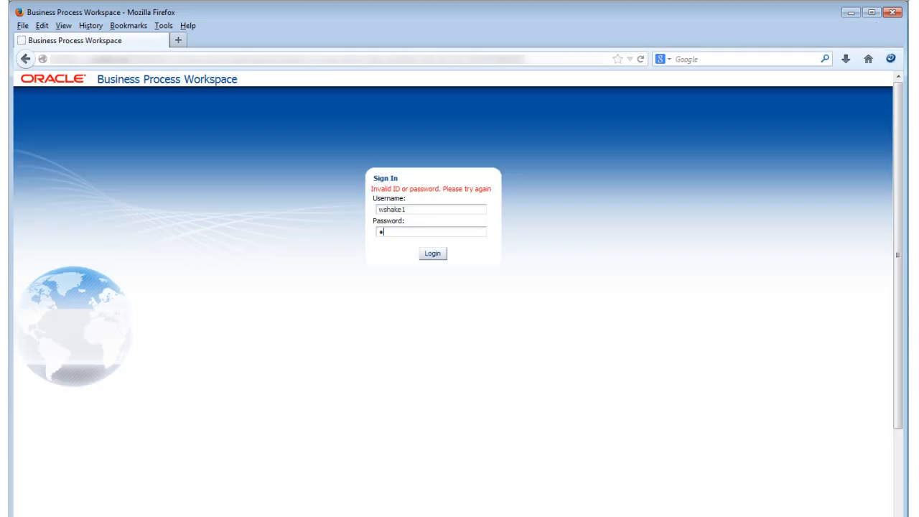
- Enter the case manager's account password and sign in to Business Process Workspace
text(elcome1)
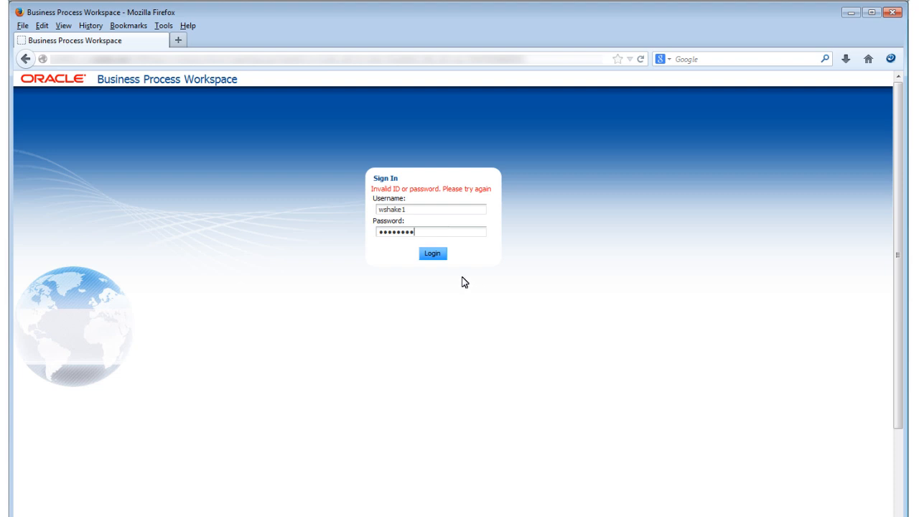
click(431, 255)
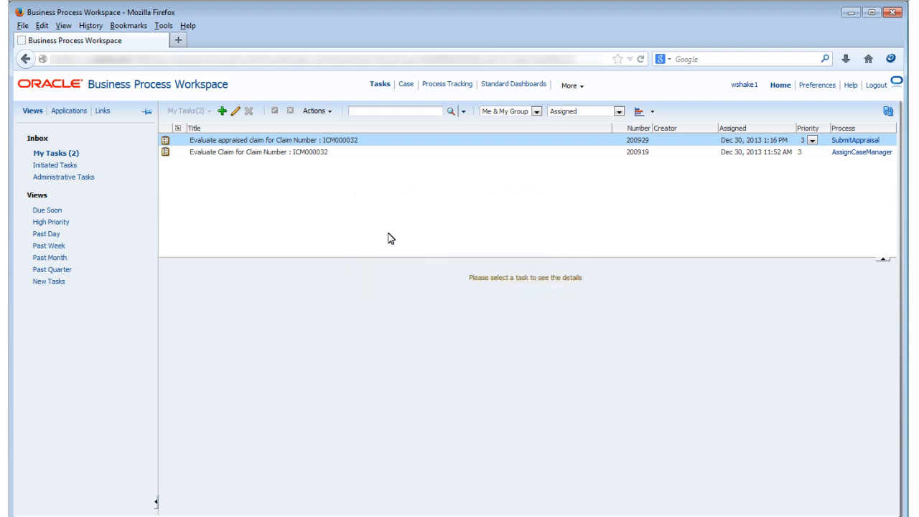
- Open the claim from its appraised-claim evaluation task and review the appraisal's examination data and cost estimates
click(278, 144)
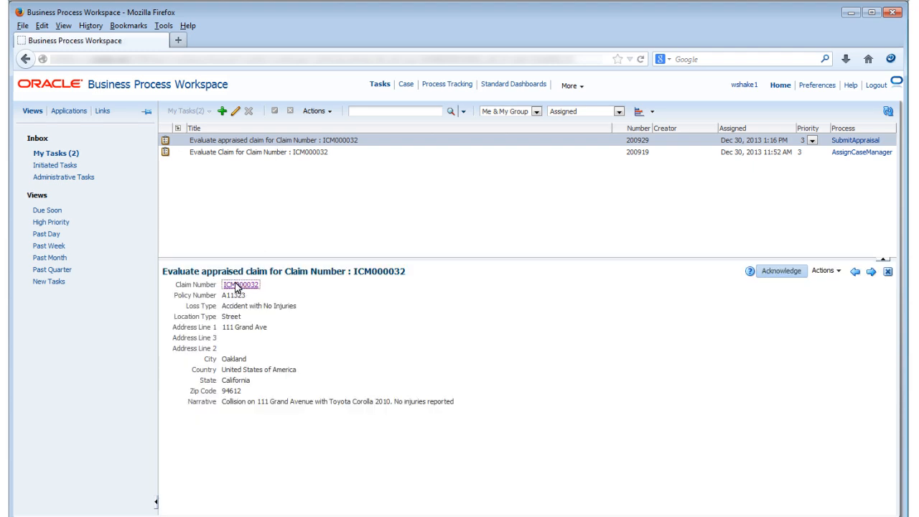
click(238, 287)
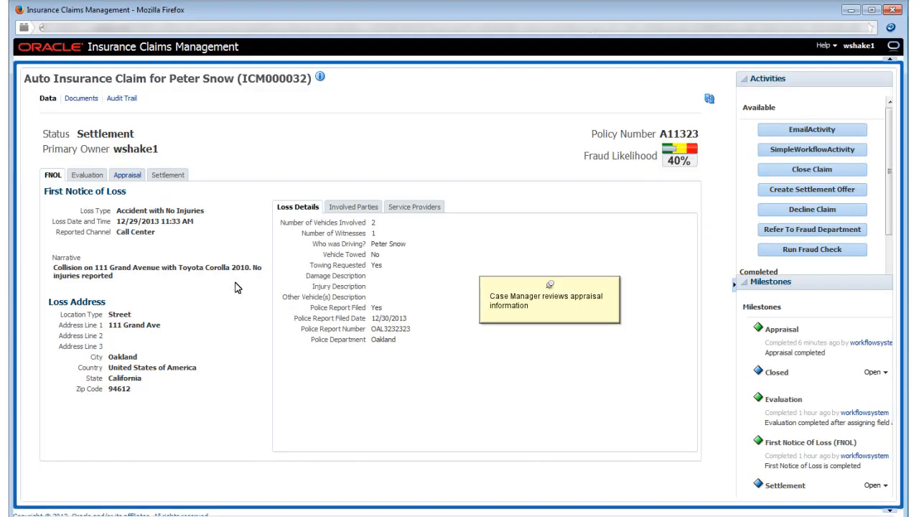
click(132, 176)
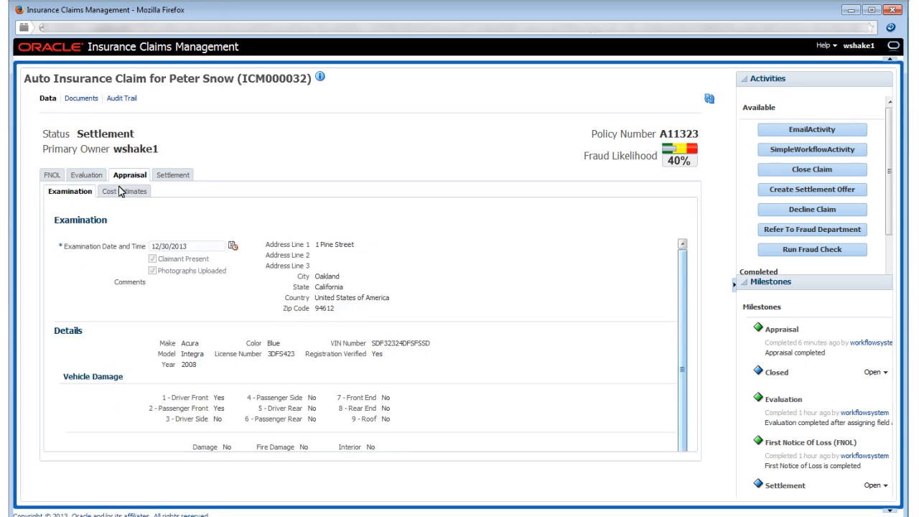
click(115, 194)
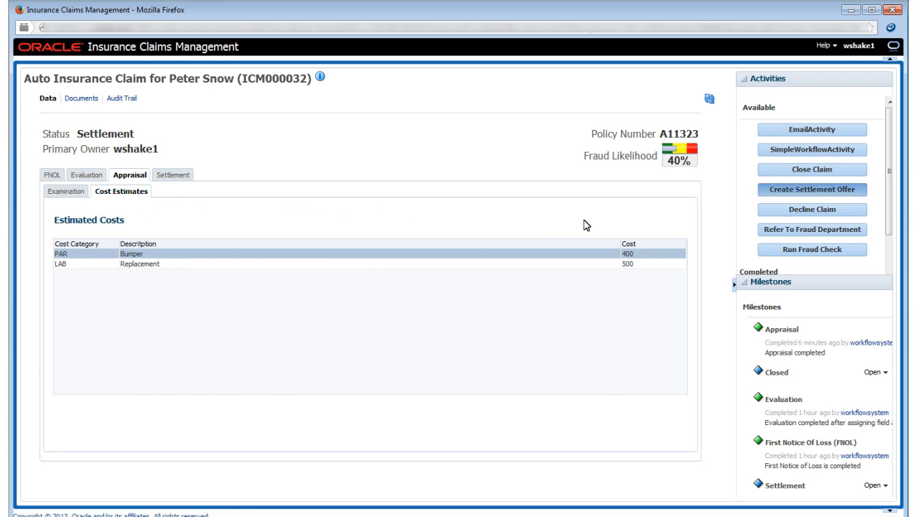
- Create a settlement offer, add a new version and choose the file Settlement Letter for its upload
click(796, 190)
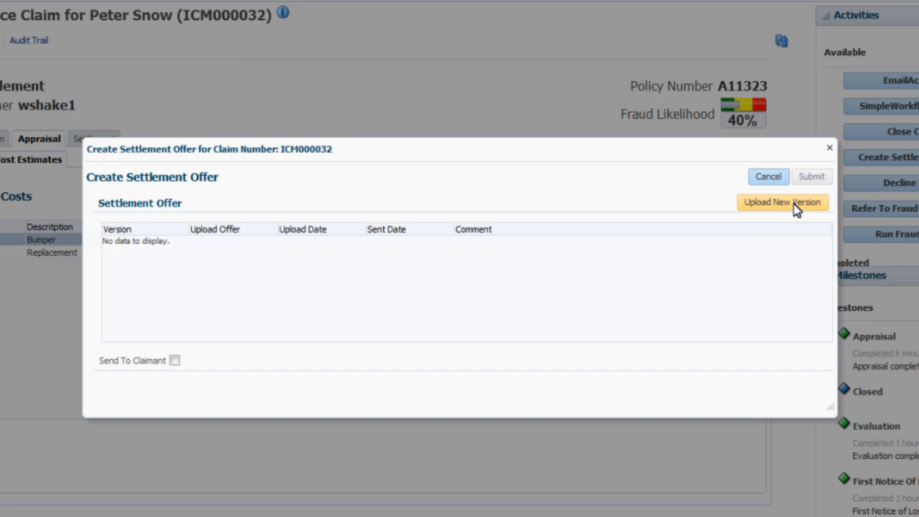
click(719, 229)
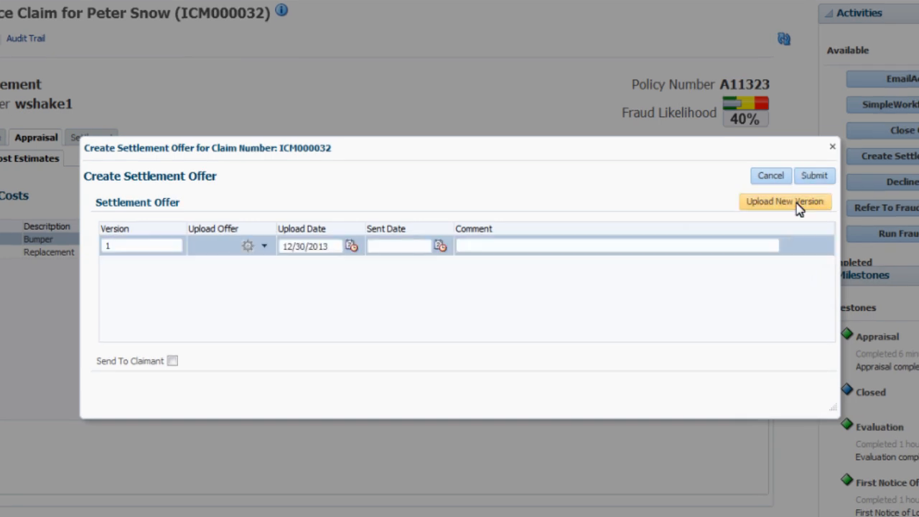
click(260, 250)
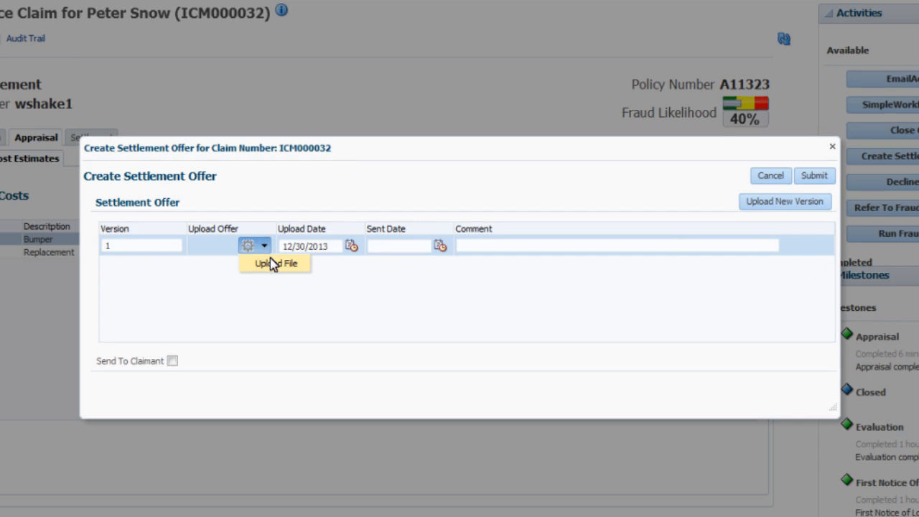
click(273, 263)
click(470, 295)
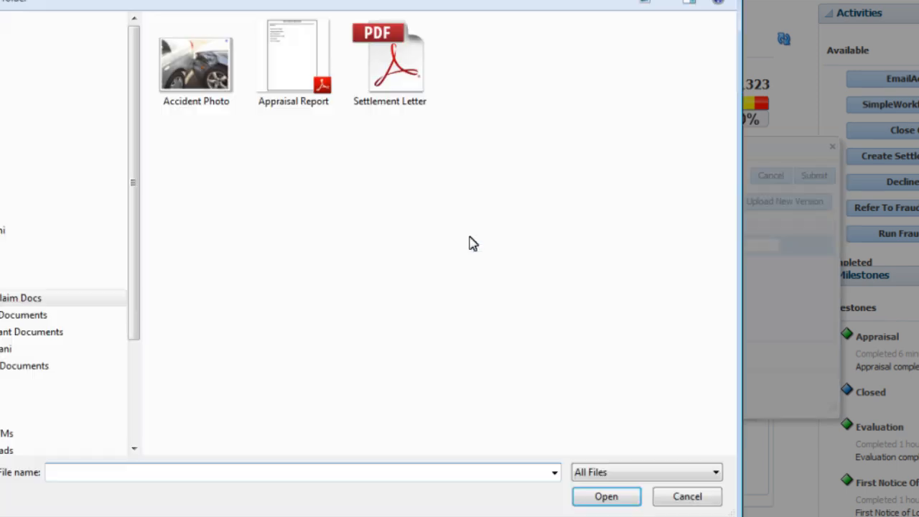
double_click(406, 97)
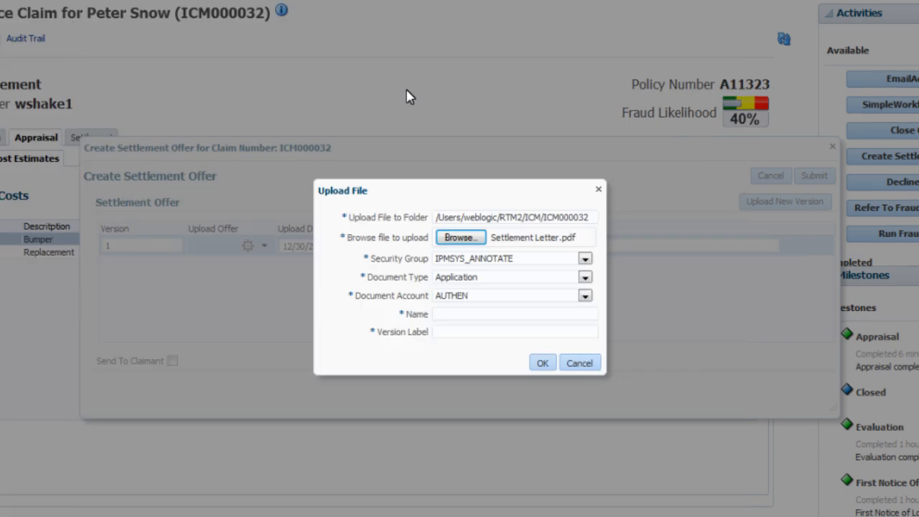
- Name the document Settlement Letter, give it version label 1 and complete the upload
click(465, 313)
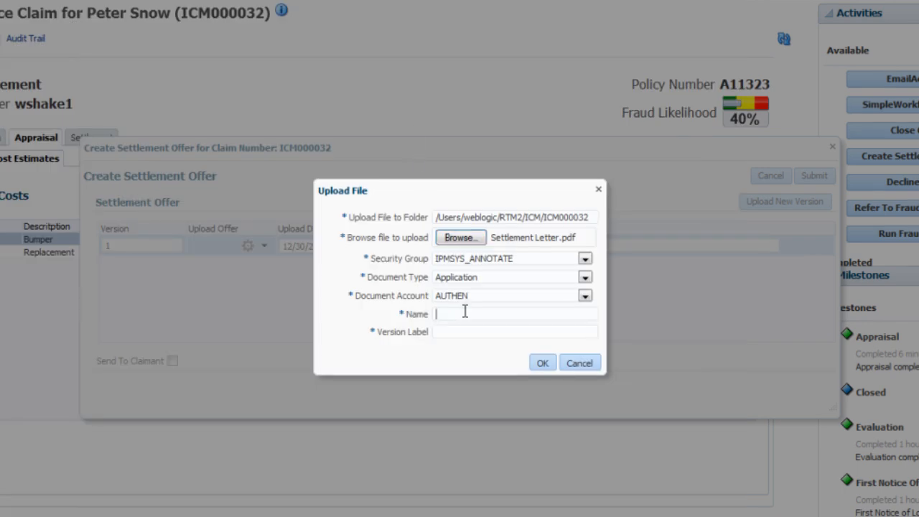
text(Settlement Letter)
key(Tab)
text(1)
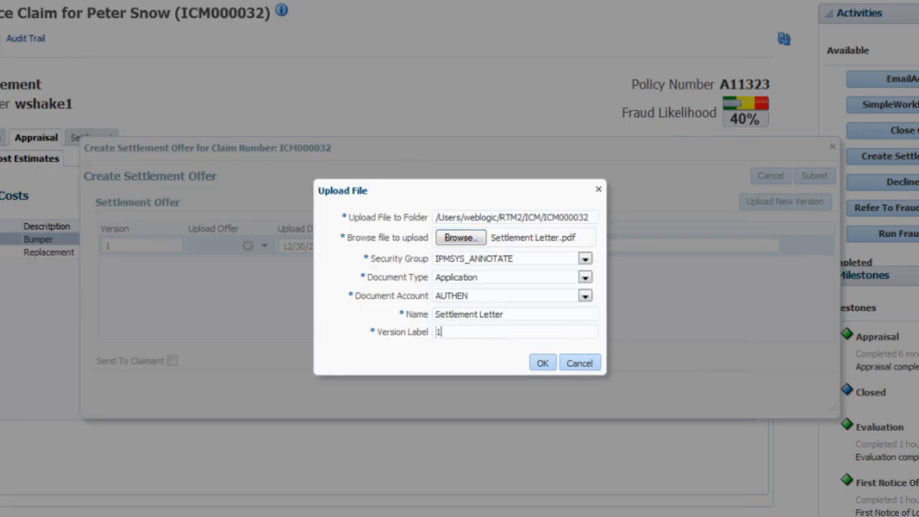
click(541, 362)
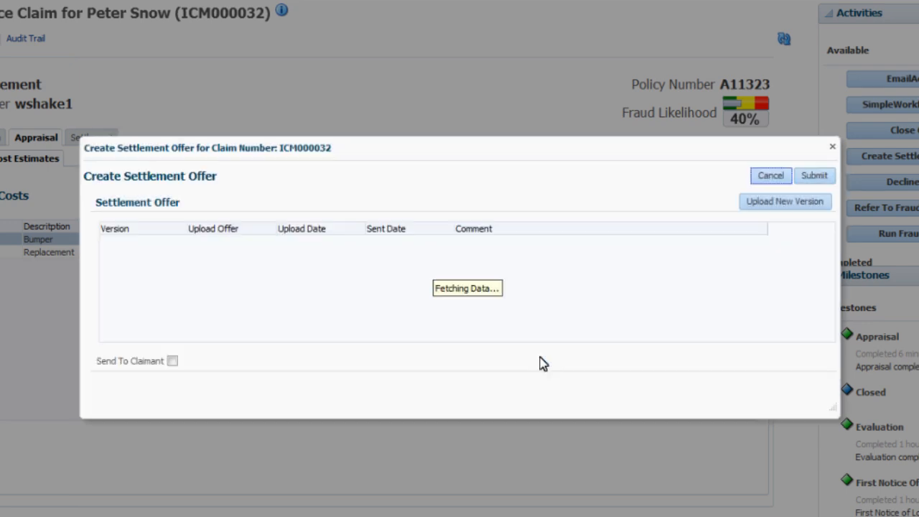
- Enable sending the offer to the claimant and submit the settlement offer
click(169, 360)
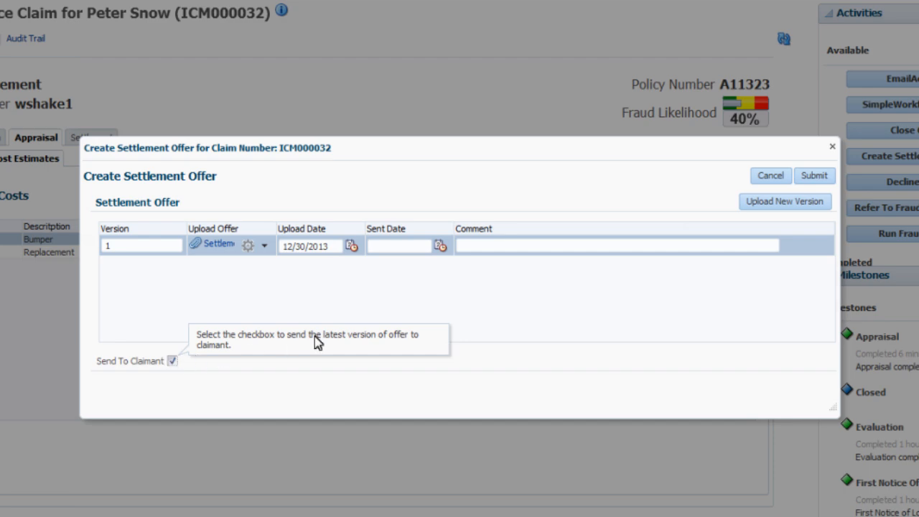
click(812, 176)
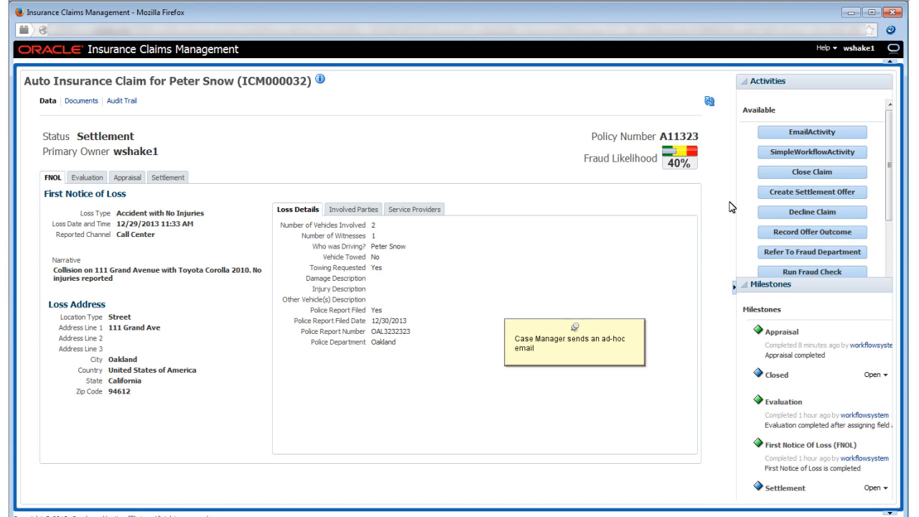
- Start an email activity addressed to the claimant's email address with the subject "Settlement Letter Sent"
click(825, 132)
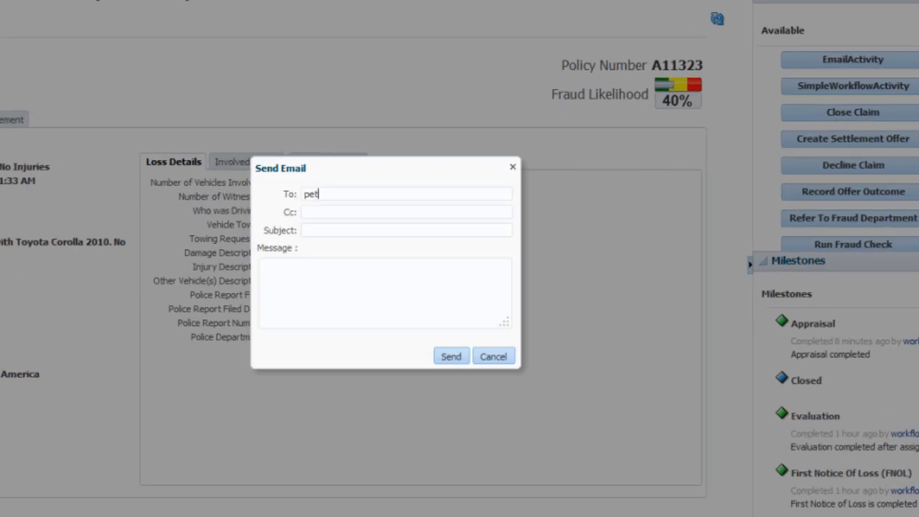
key(Tab)
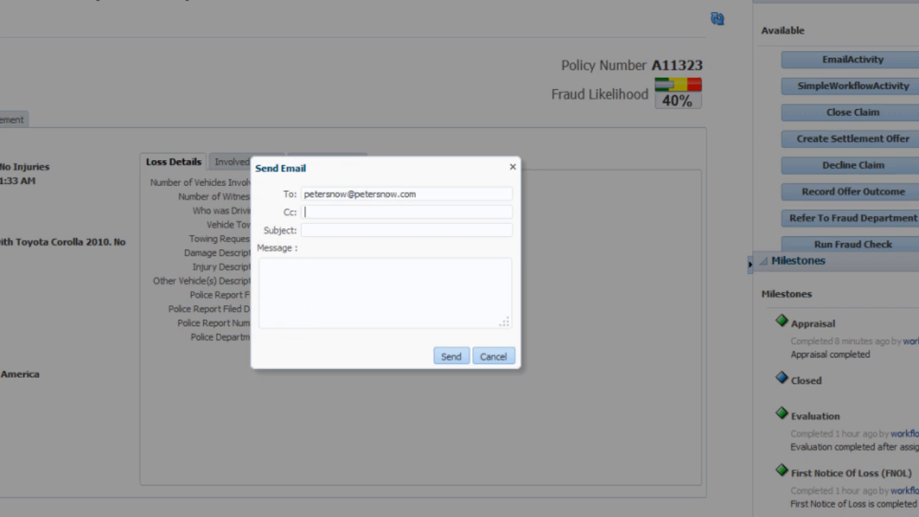
key(Tab)
text(Settlement Letter Sent)
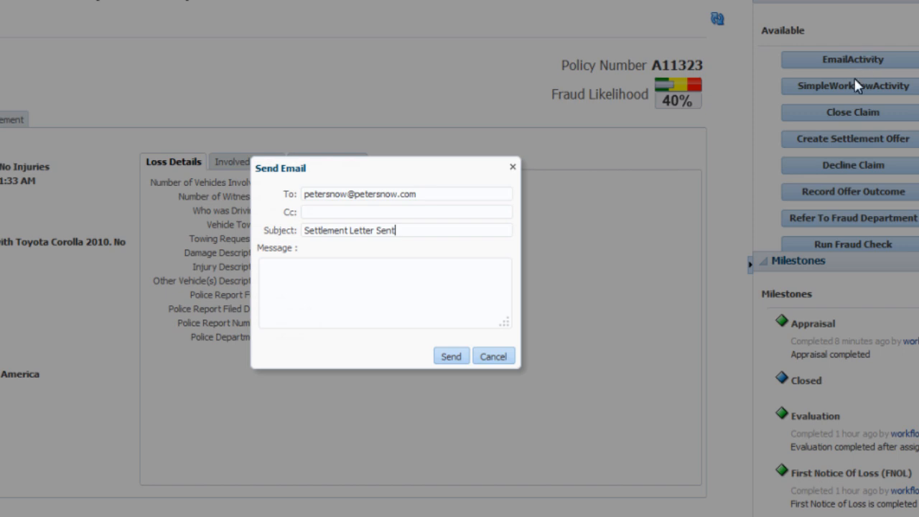
- Write a greeting and the message "You should have received the settlement letter by email. Call me if you have questions." and send the email
key(Tab)
text(Hi Peter,)
key(Return)
key(Return)
text(You should have )
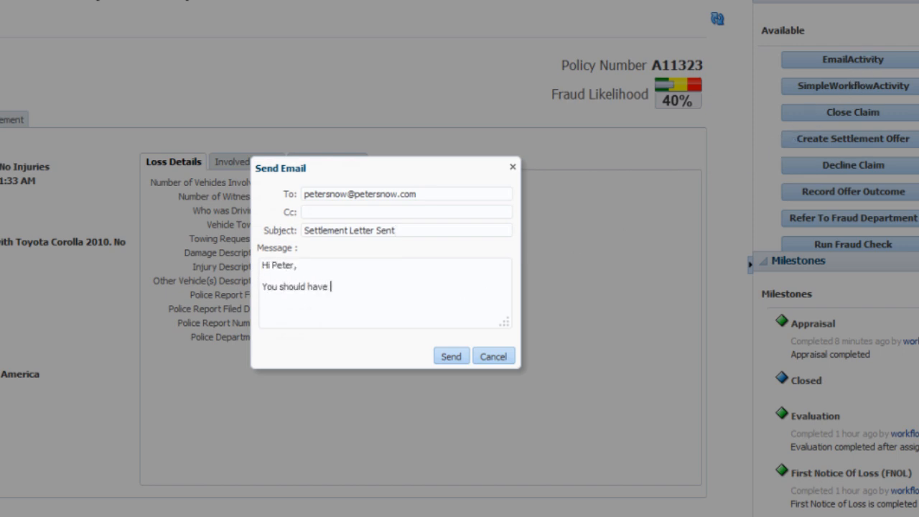
text(received the settlement letter by email. Cal)
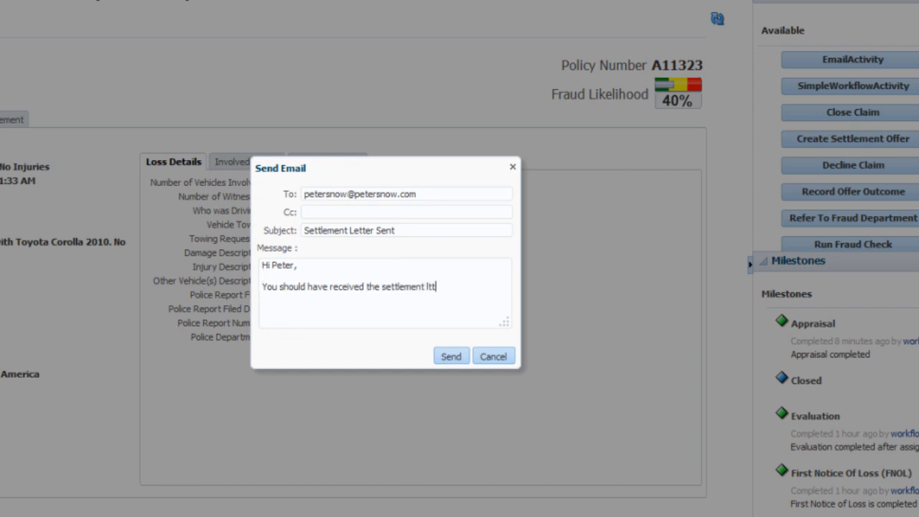
text(l me if you have questions.)
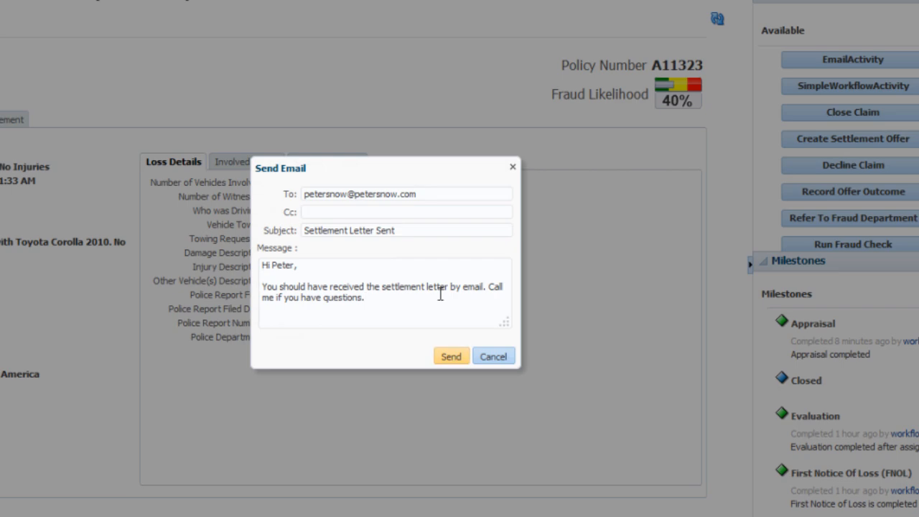
click(448, 354)
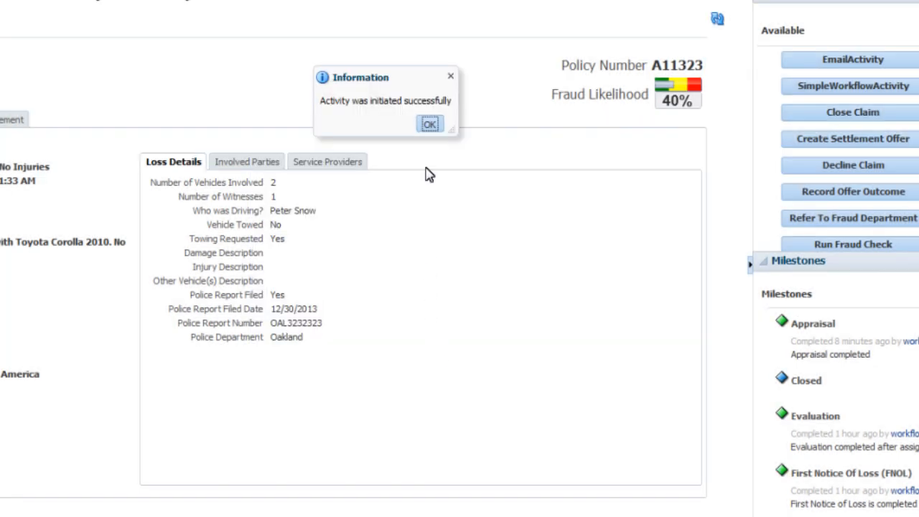
click(429, 125)
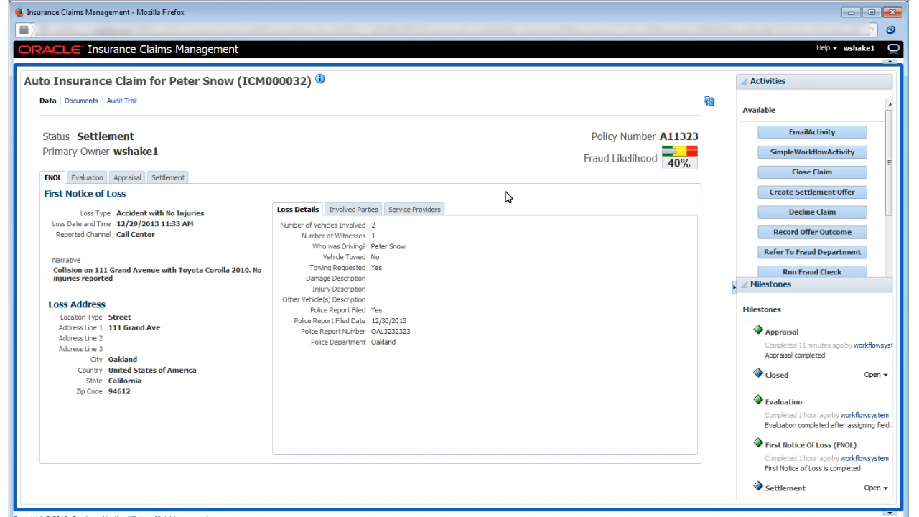
- Record the settlement offer outcome as Offer Accepted and submit it
click(795, 232)
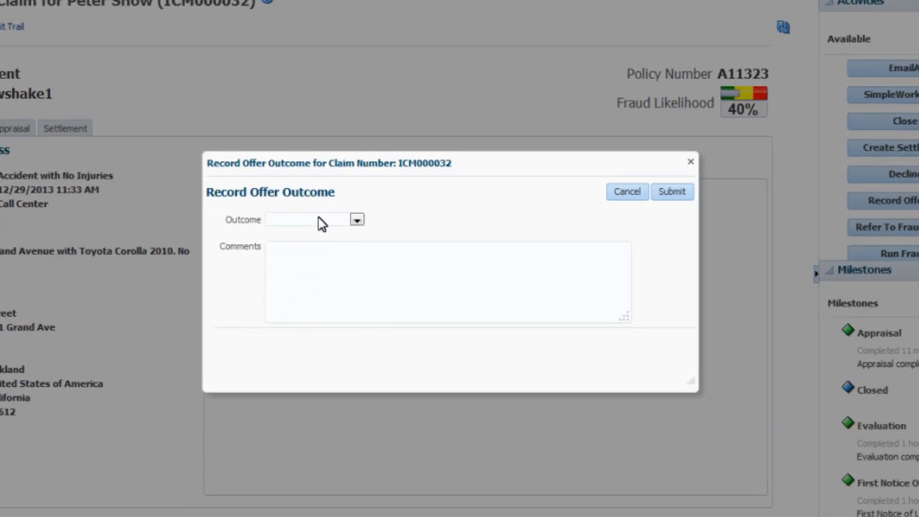
click(341, 239)
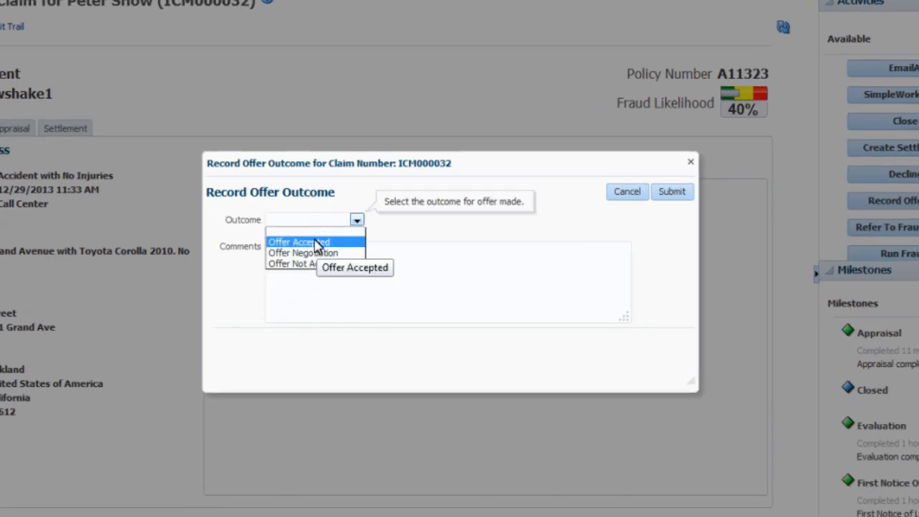
click(316, 245)
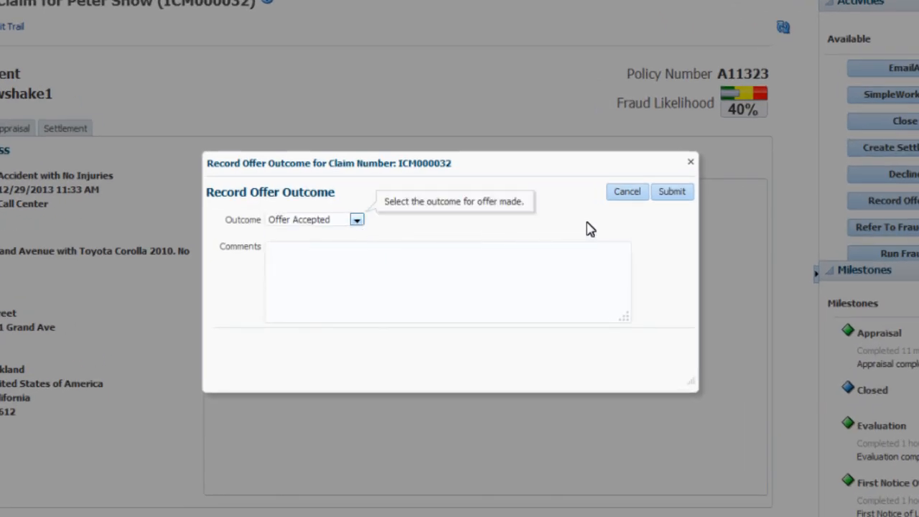
click(671, 193)
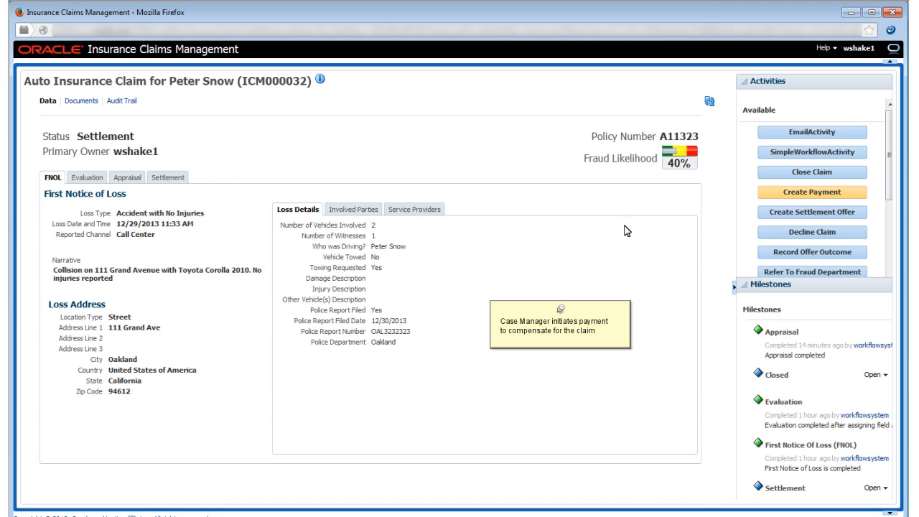
- Start creating a payment for the claim, add a payment entry and set its payment method to Check
click(832, 192)
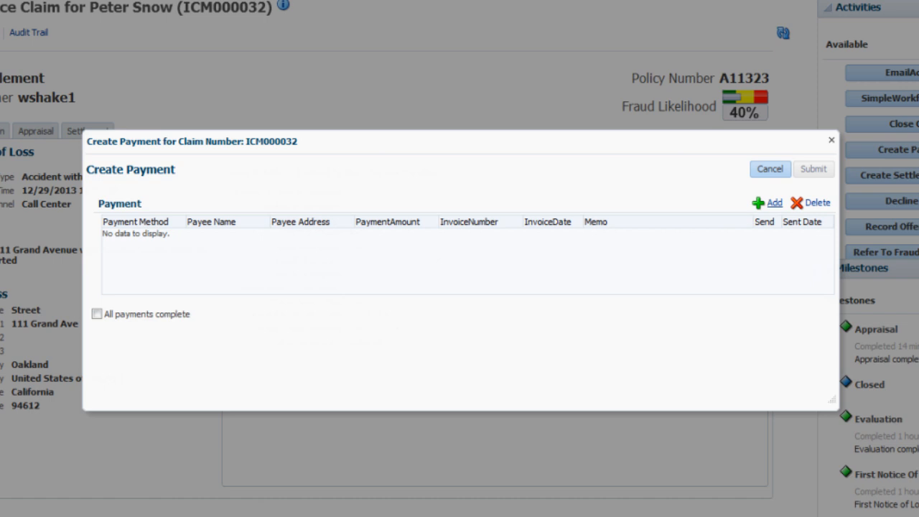
click(774, 204)
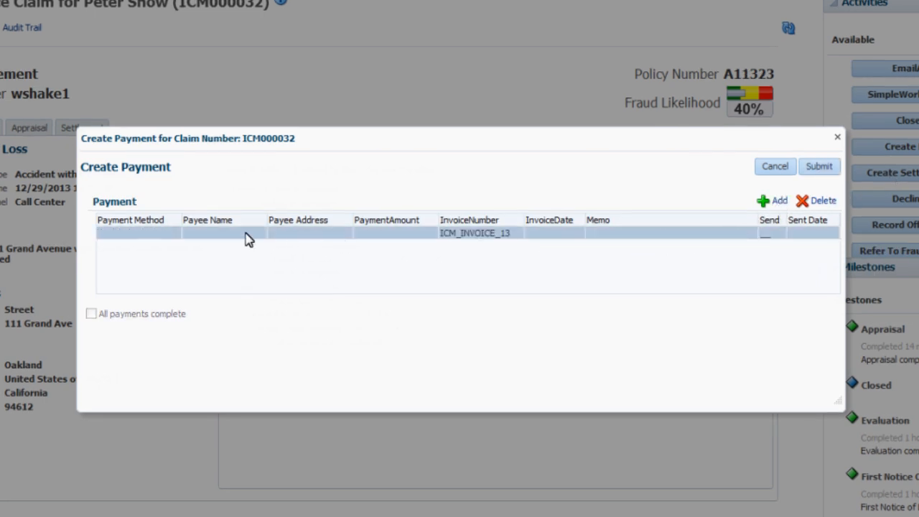
click(130, 235)
click(140, 236)
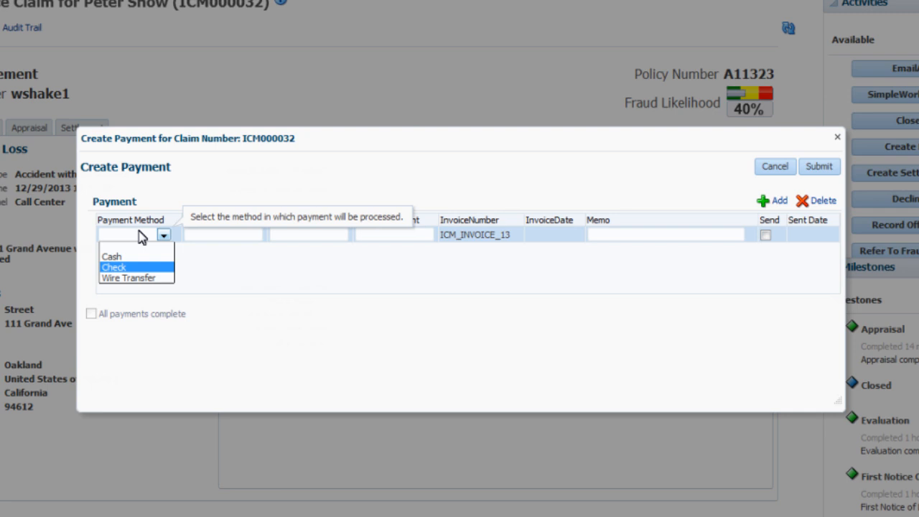
click(139, 267)
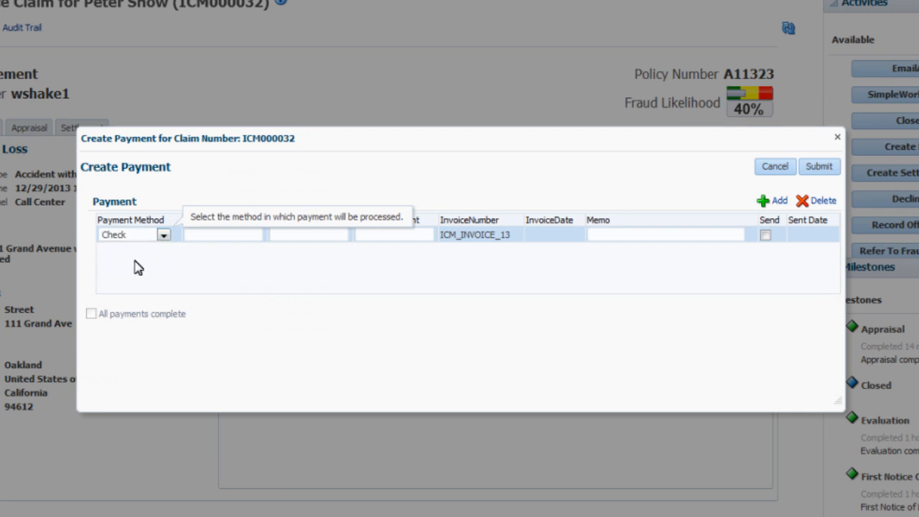
- Enter the payee's full name and street address with city in the check payment entry
click(191, 235)
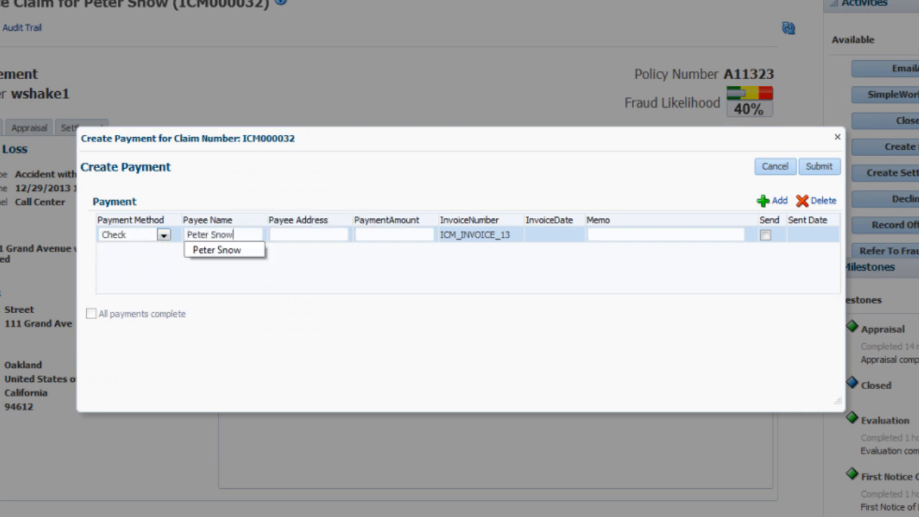
key(Tab)
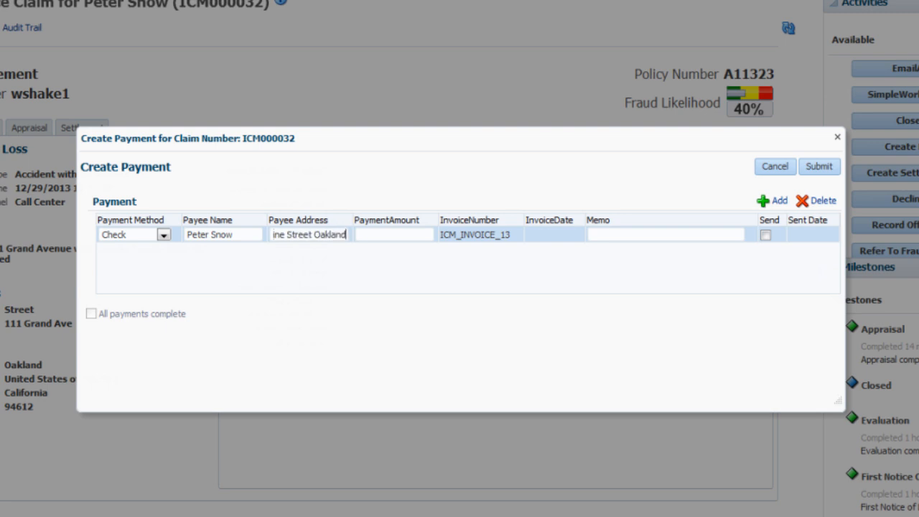
- Set the payment amount to 900 and enter the memo "Full payment for" followed by the claim number
key(Tab)
text(900)
key(Tab)
text(Full payment for ICM)
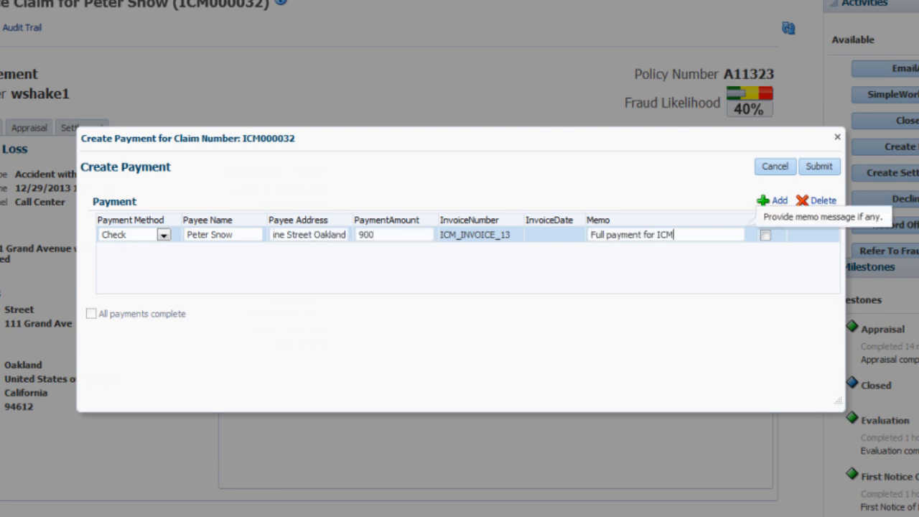
text(000032)
- Mark the check payment for sending, flag all payments as complete and submit the payment
click(765, 235)
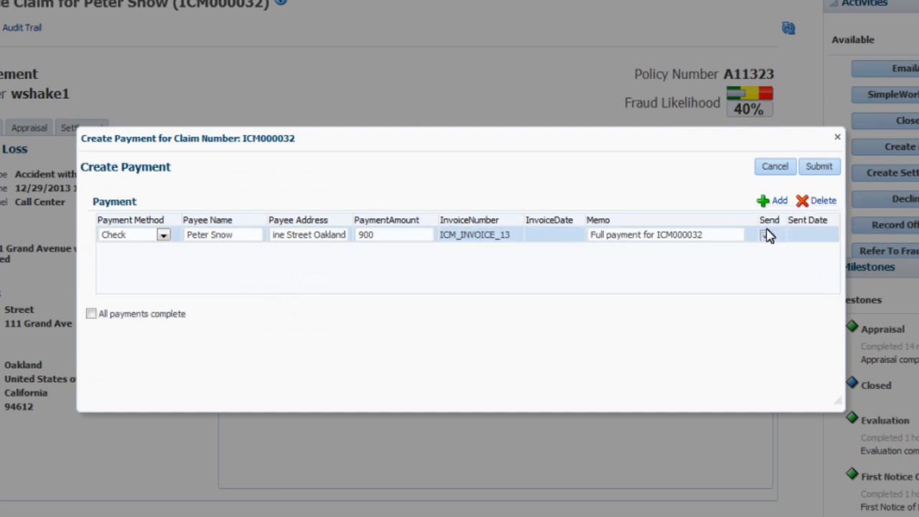
click(765, 236)
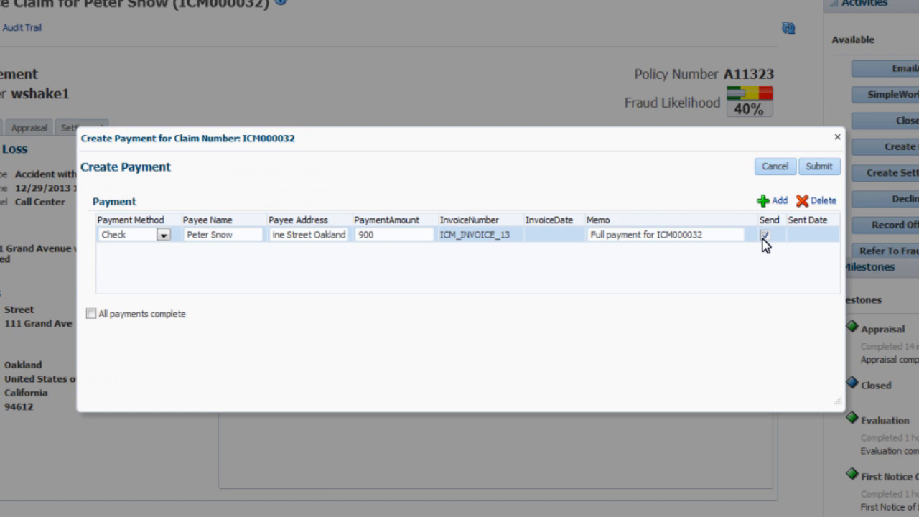
click(92, 315)
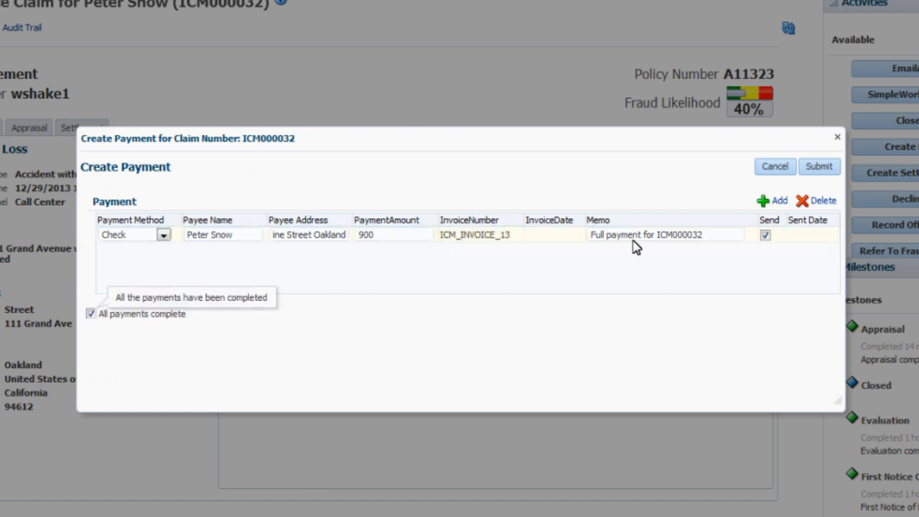
click(817, 166)
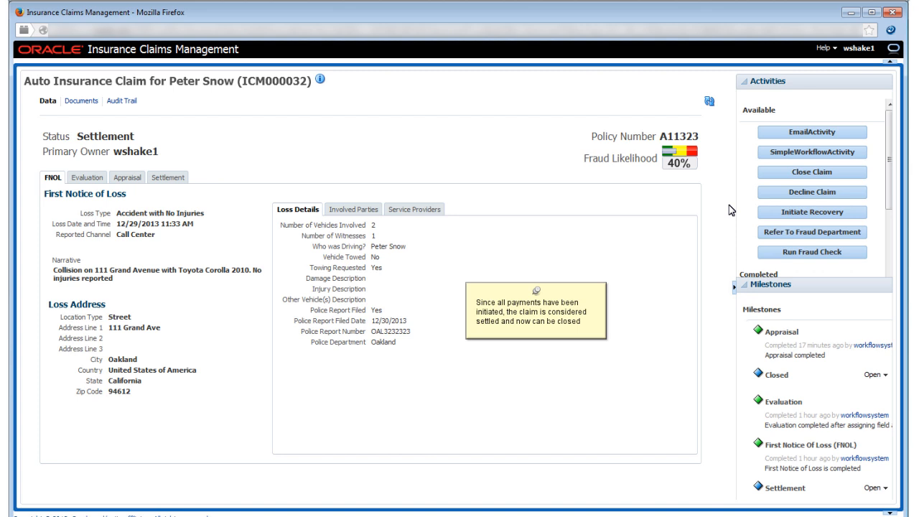
- Start closing the claim with the reason Paid and the comment "Claim fully paid and settled"
click(809, 175)
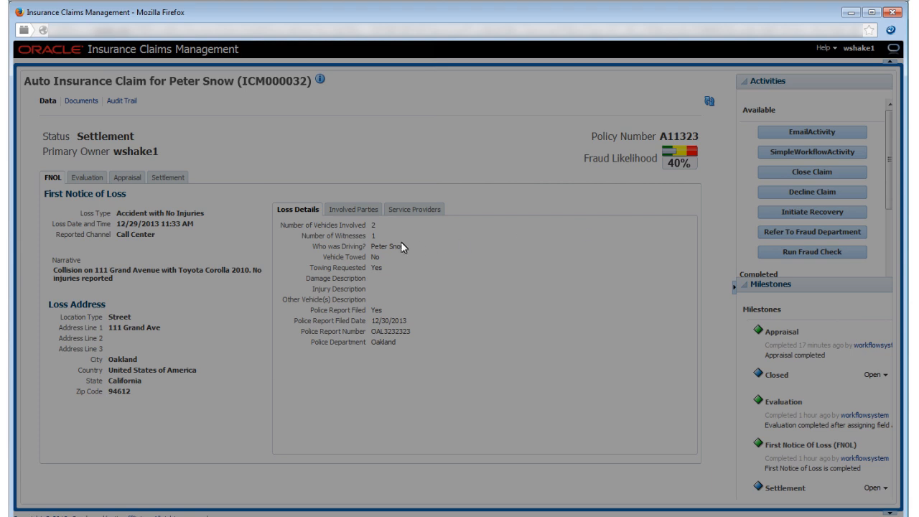
click(394, 246)
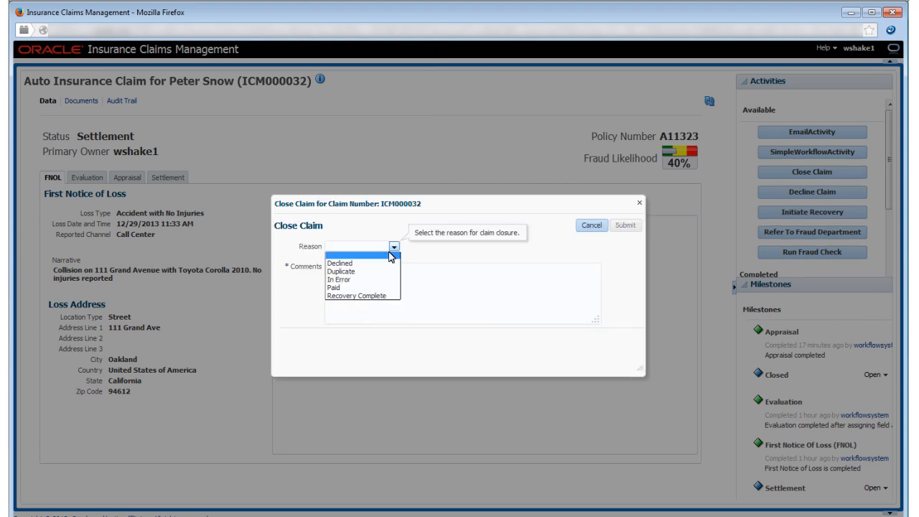
click(379, 287)
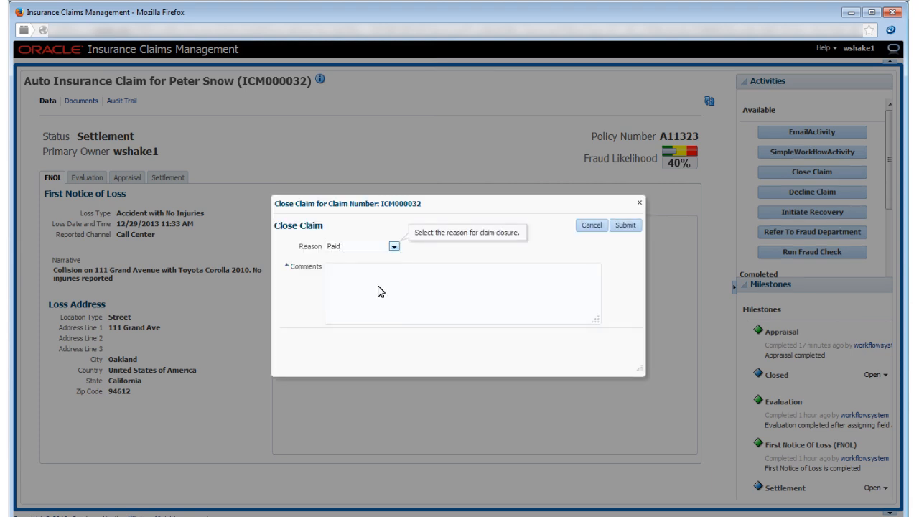
click(380, 291)
text(Claim fully paid and s)
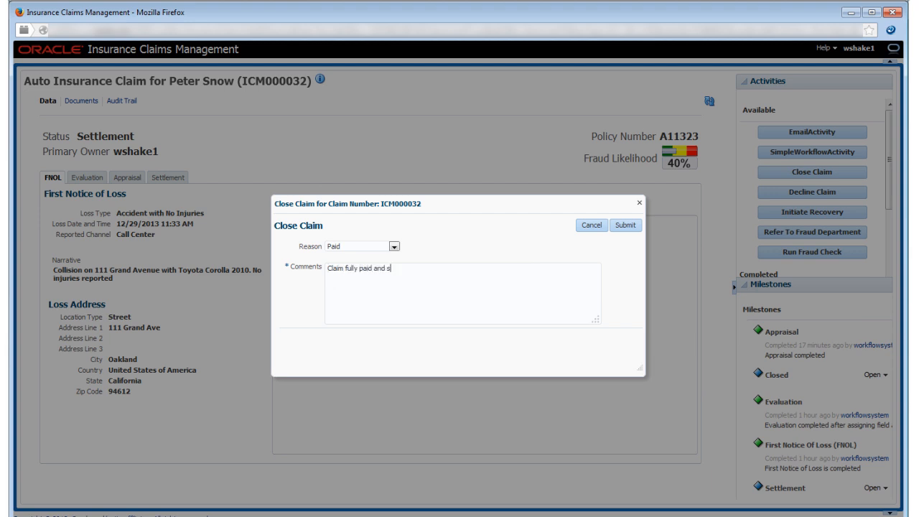
text(ettled)
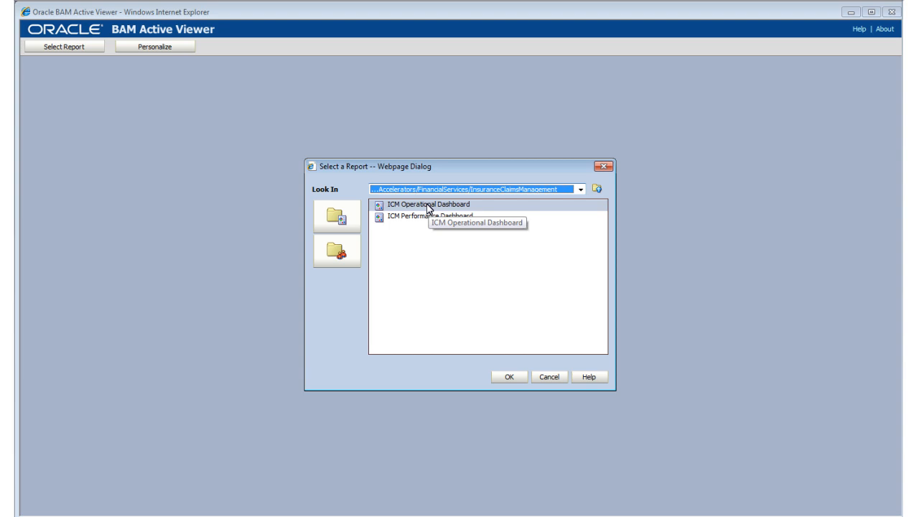
- Switch to Oracle BAM Active Viewer and open the ICM Operational Dashboard report from the InsuranceClaimsManagement folder
click(429, 206)
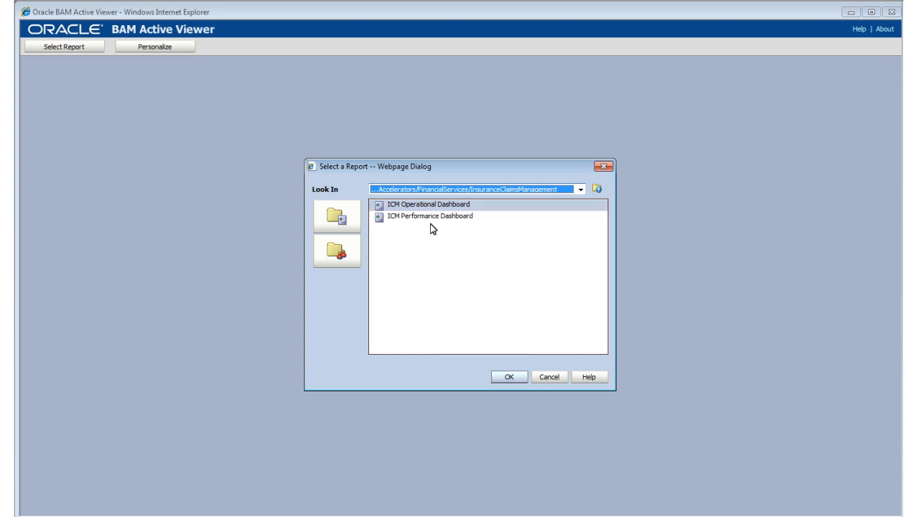
click(503, 377)
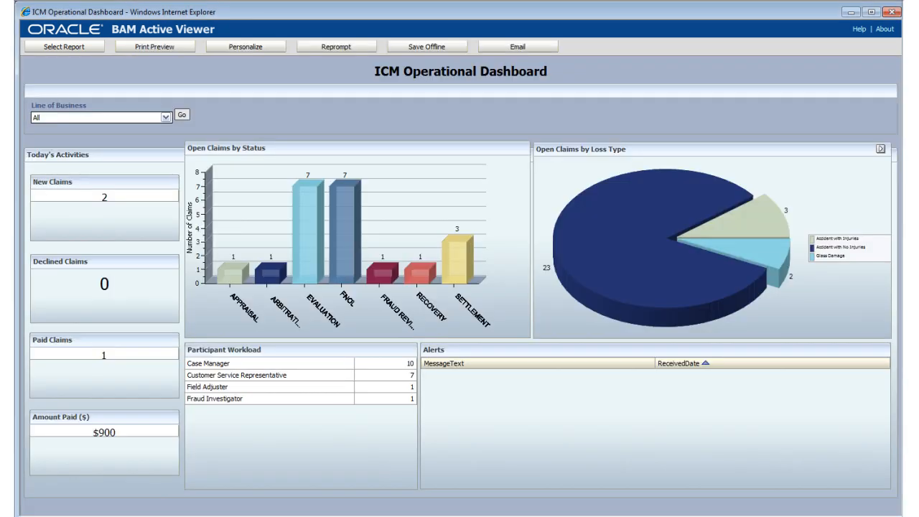